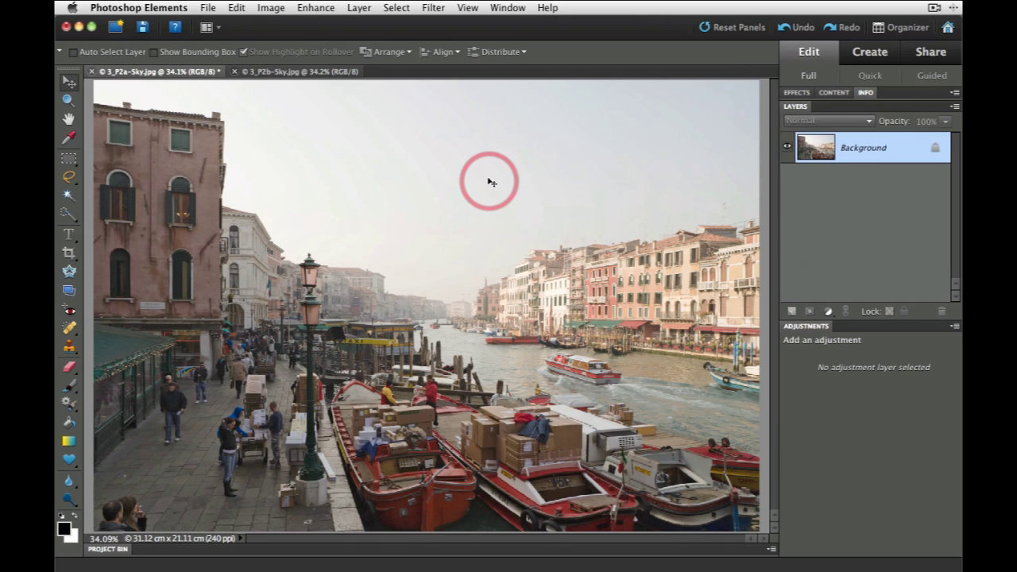
# Select the pale sky above the Venice rooftops with the Quick Selection brush at size 50.
pyautogui.click(322, 74)
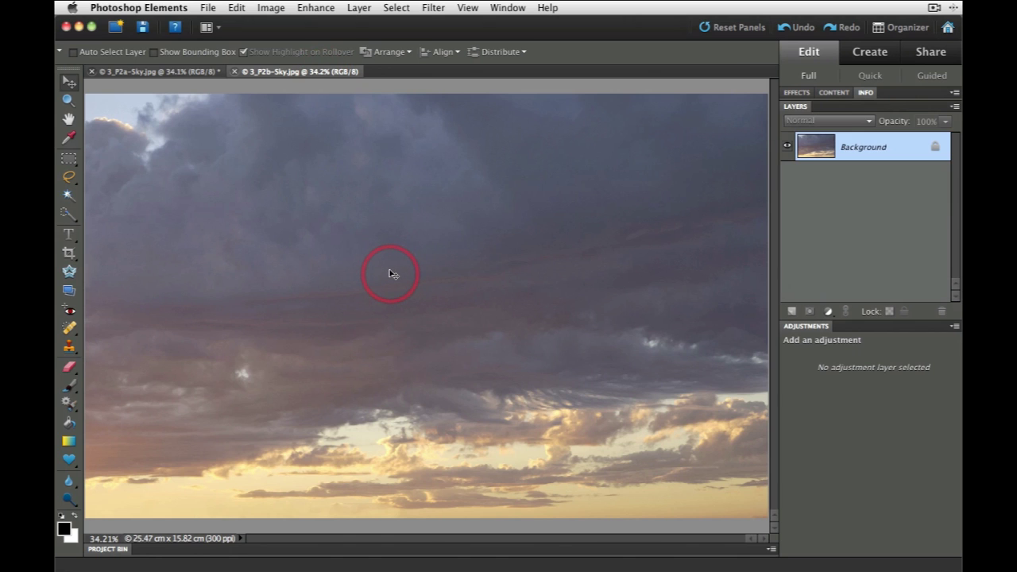
pyautogui.click(180, 73)
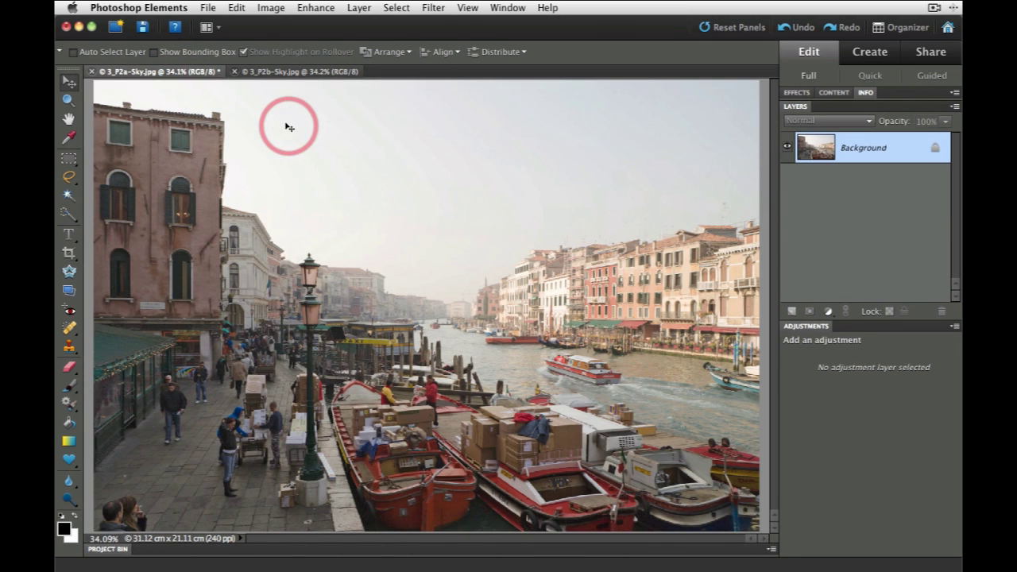
pyautogui.click(69, 215)
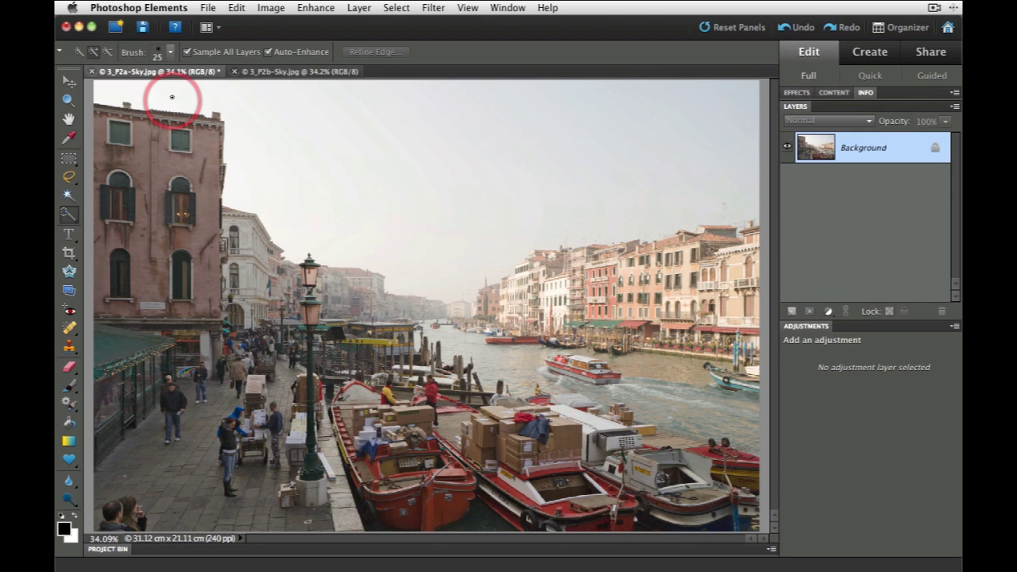
pyautogui.press(']')
pyautogui.press(']')
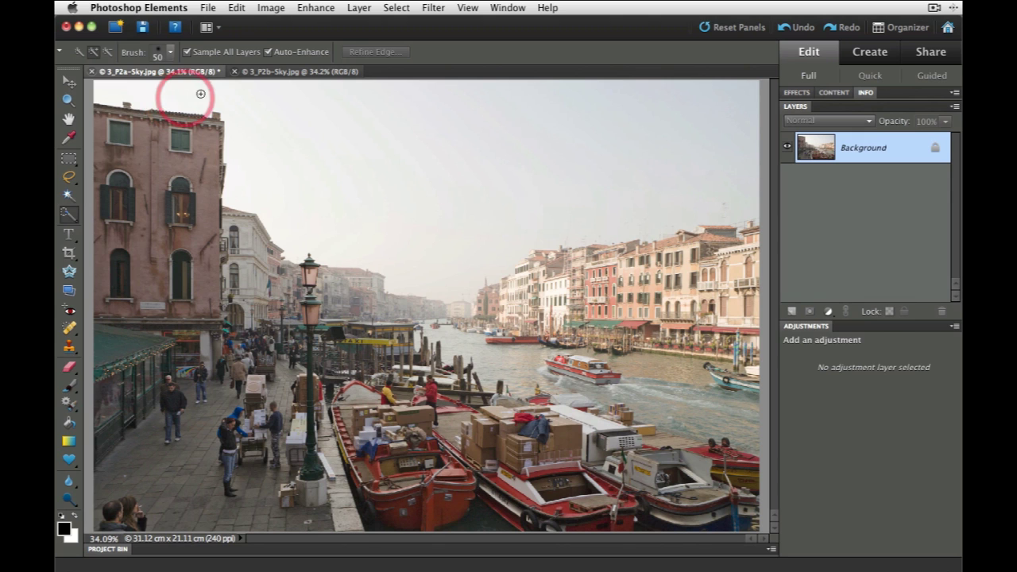
pyautogui.moveTo(167, 93)
pyautogui.mouseDown()
pyautogui.moveTo(256, 101)
pyautogui.moveTo(332, 175)
pyautogui.moveTo(433, 183)
pyautogui.moveTo(506, 267)
pyautogui.moveTo(541, 244)
pyautogui.moveTo(525, 263)
pyautogui.moveTo(630, 245)
pyautogui.mouseUp()
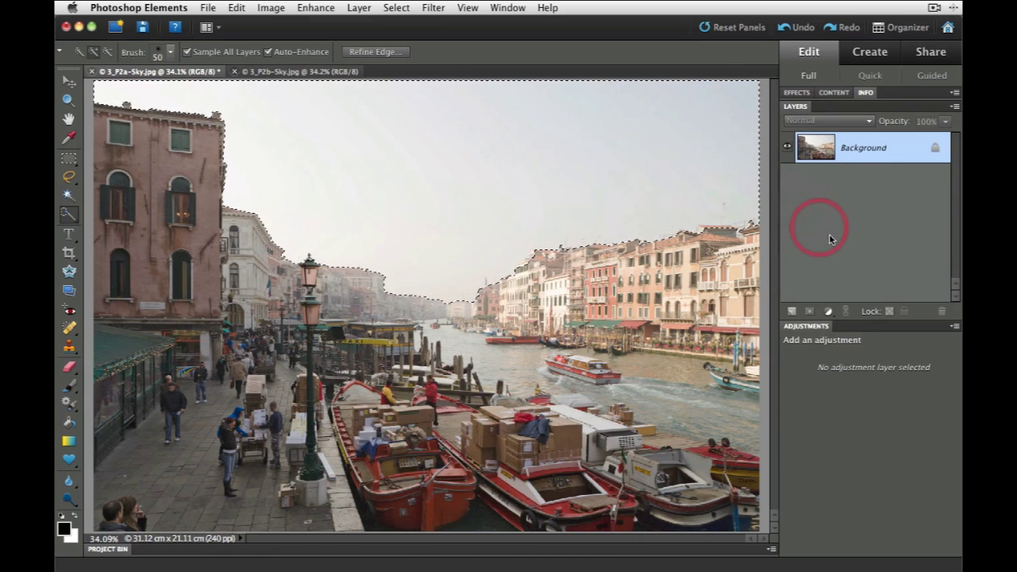
# Add a Levels adjustment layer over the sky selection and show its mask as a red overlay.
pyautogui.click(828, 310)
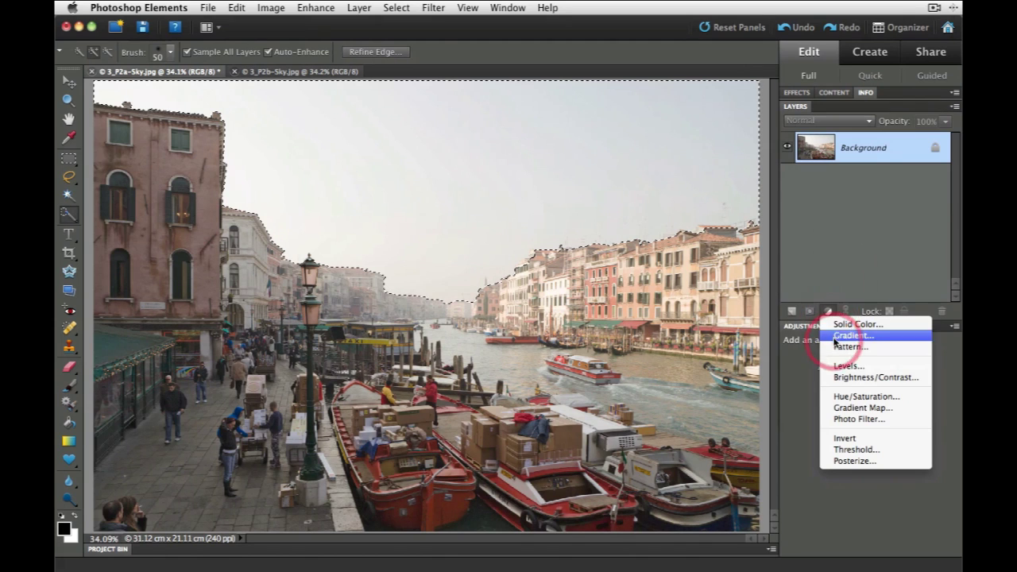
pyautogui.click(838, 368)
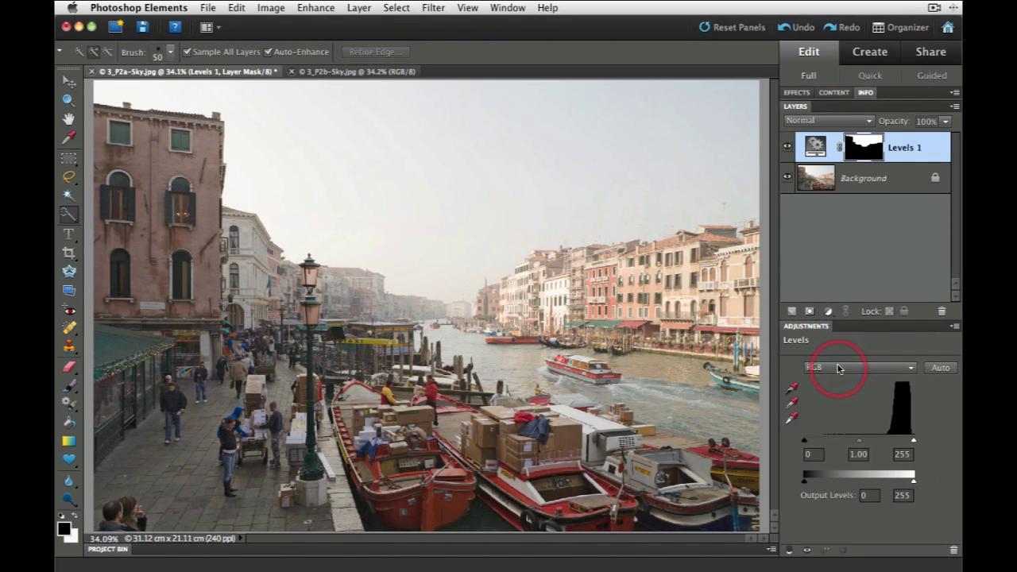
pyautogui.click(862, 149)
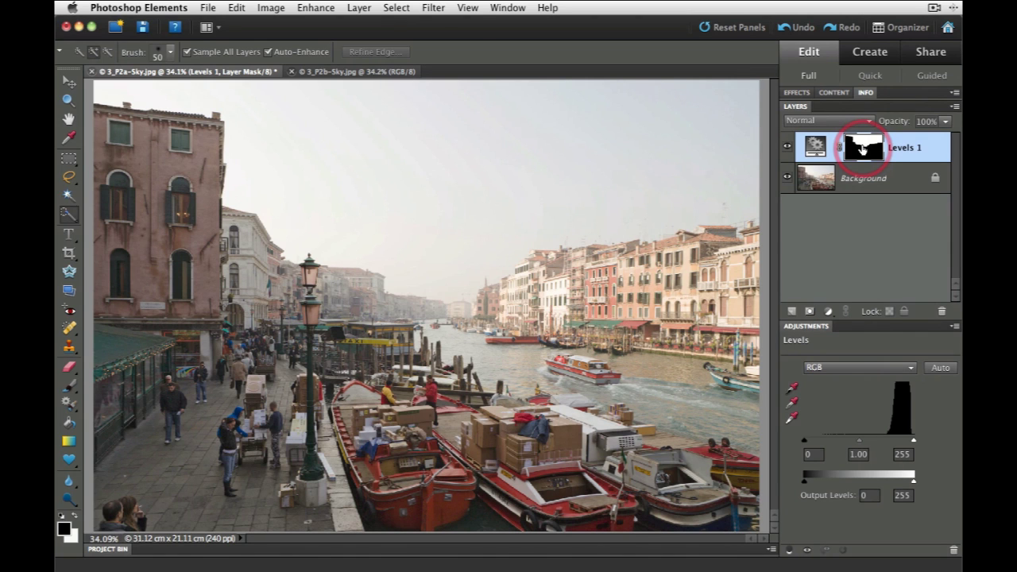
pyautogui.keyDown('alt'); pyautogui.keyDown('shift'); pyautogui.click(862, 149); pyautogui.keyUp('shift'); pyautogui.keyUp('alt')
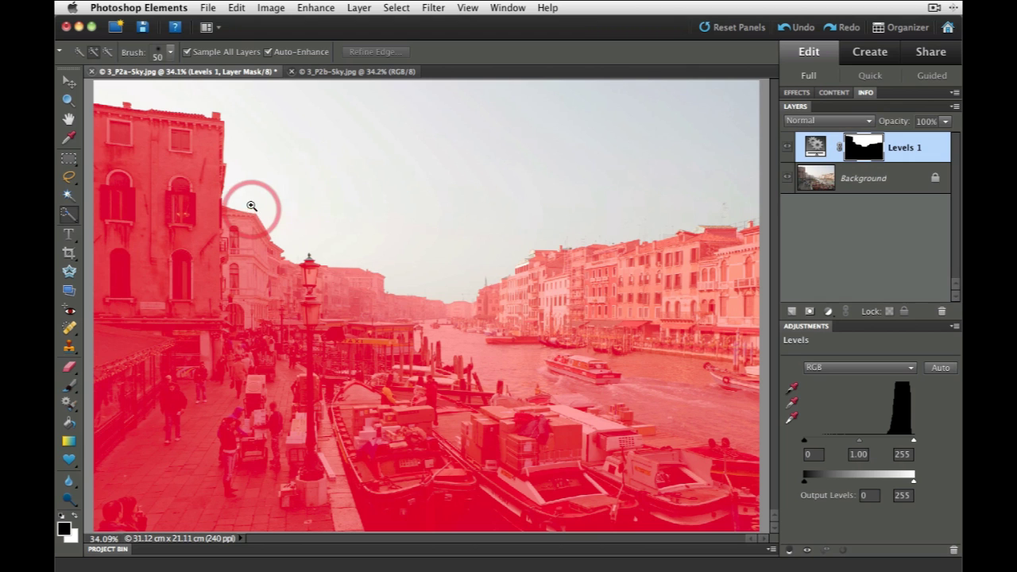
# Zoom in to 200% on the top of the street lamp.
pyautogui.moveTo(233, 187); pyautogui.dragTo(421, 334)
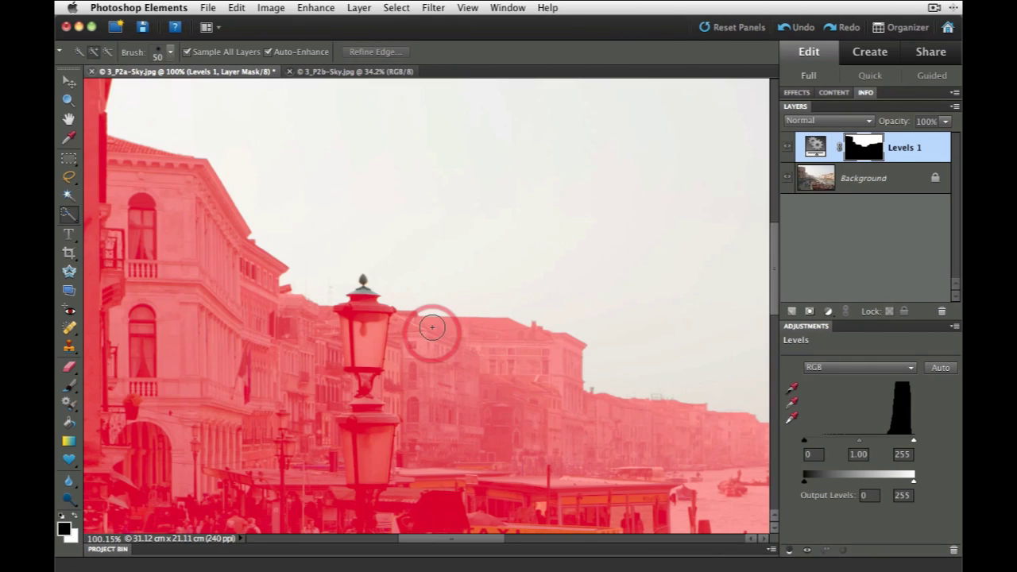
pyautogui.click(363, 307)
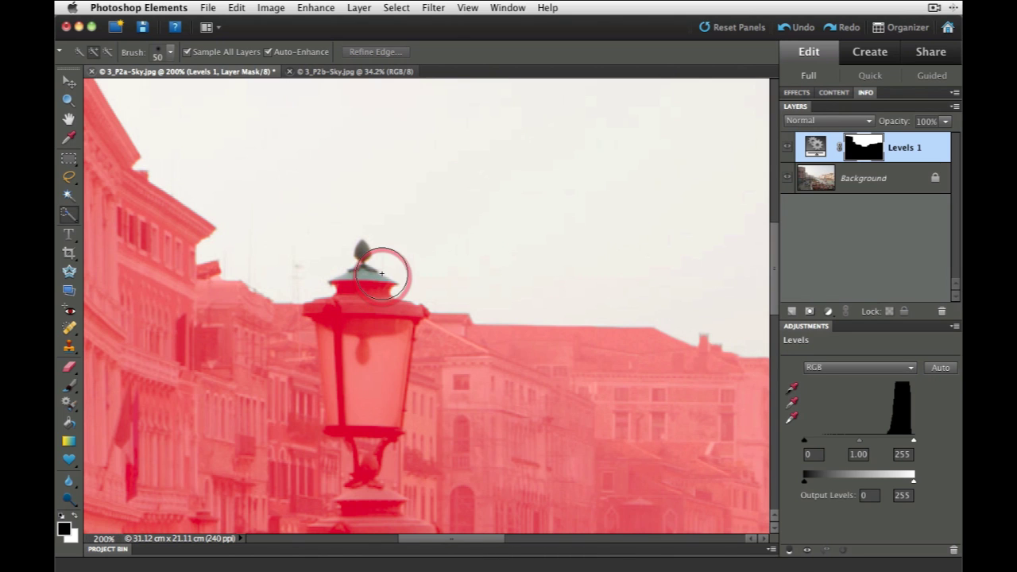
pyautogui.moveTo(381, 274); pyautogui.dragTo(379, 294)
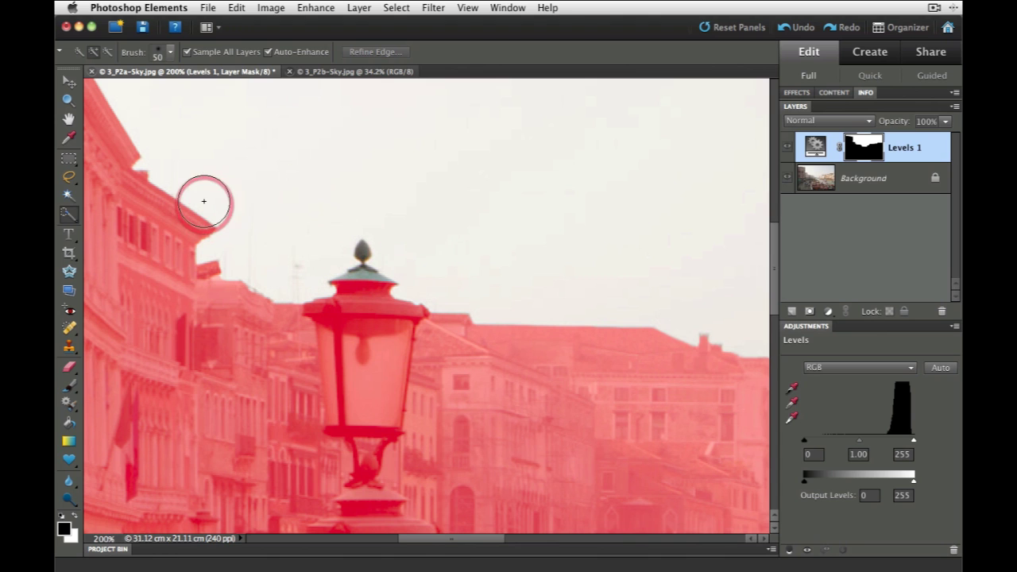
# With the Magic Wand at tolerance 32, select the lamp's finial and top cap and fill them on the mask.
pyautogui.click(69, 195)
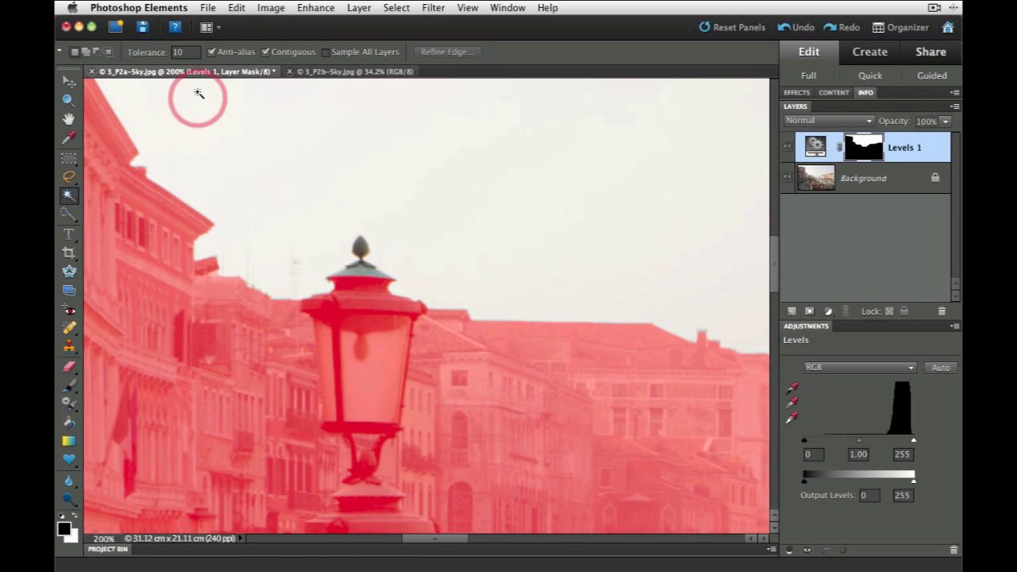
pyautogui.click(184, 51)
pyautogui.doubleClick(181, 52)
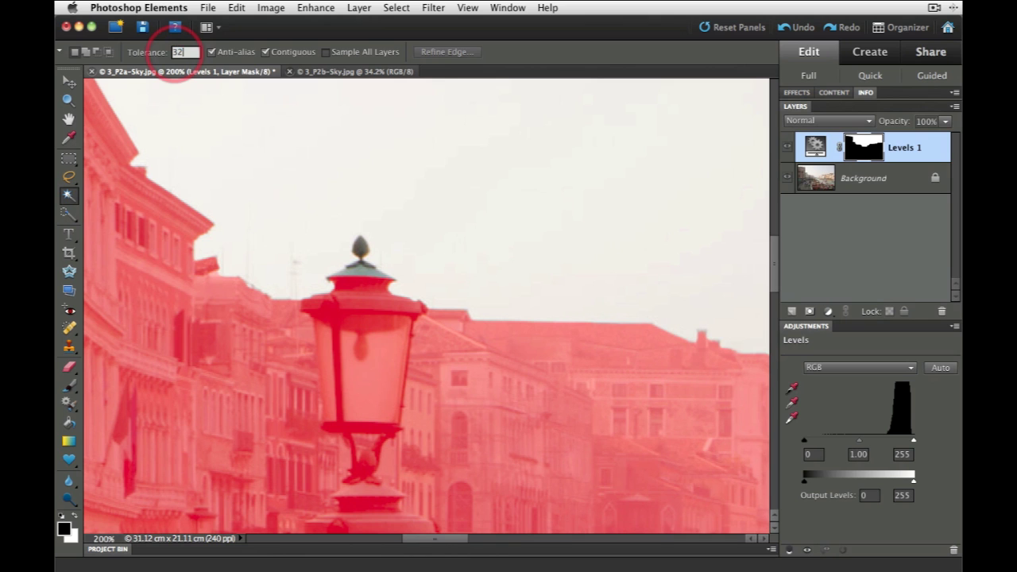
pyautogui.press('Return')
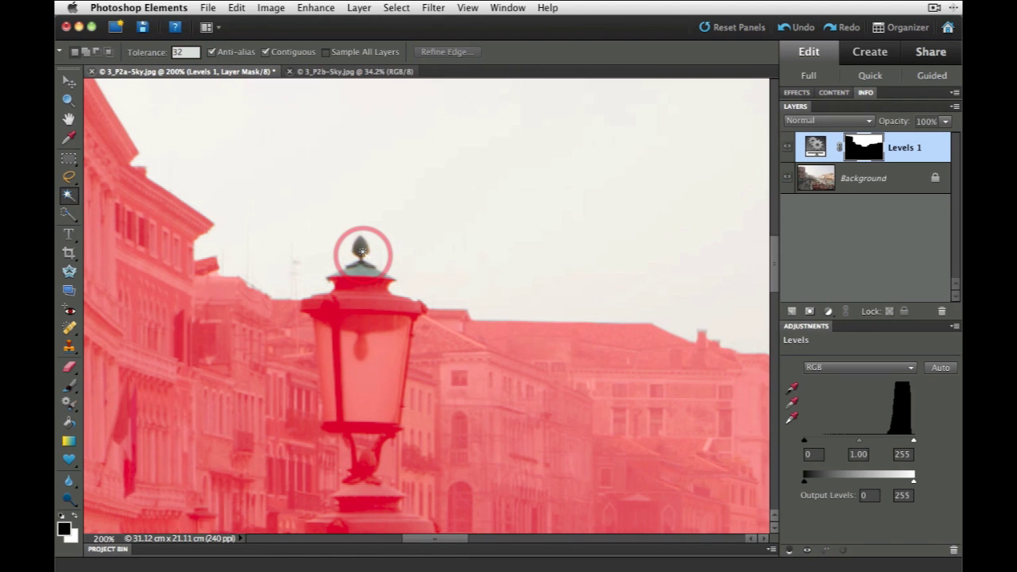
pyautogui.click(361, 251)
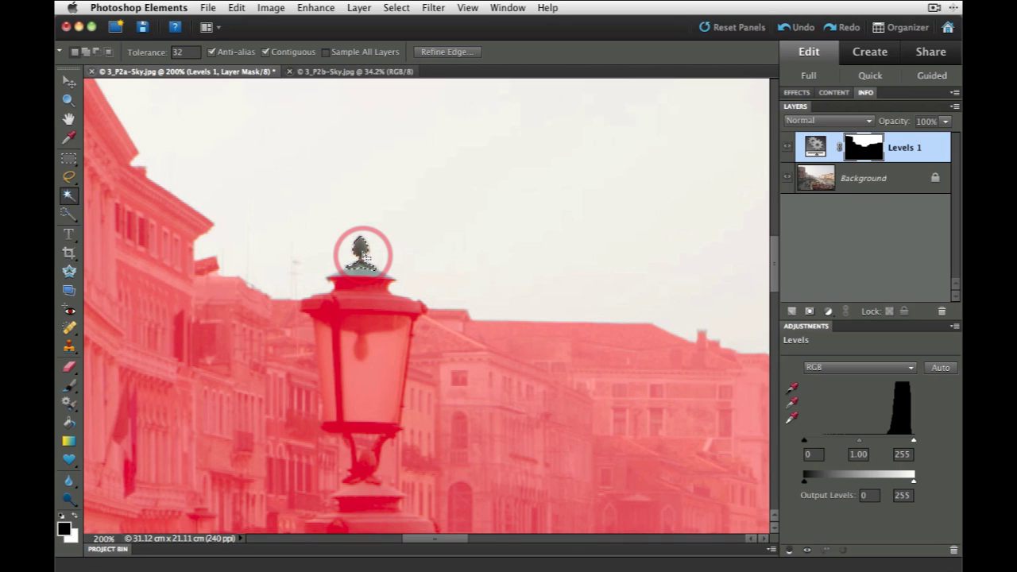
pyautogui.keyDown('shift'); pyautogui.click(358, 267); pyautogui.keyUp('shift')
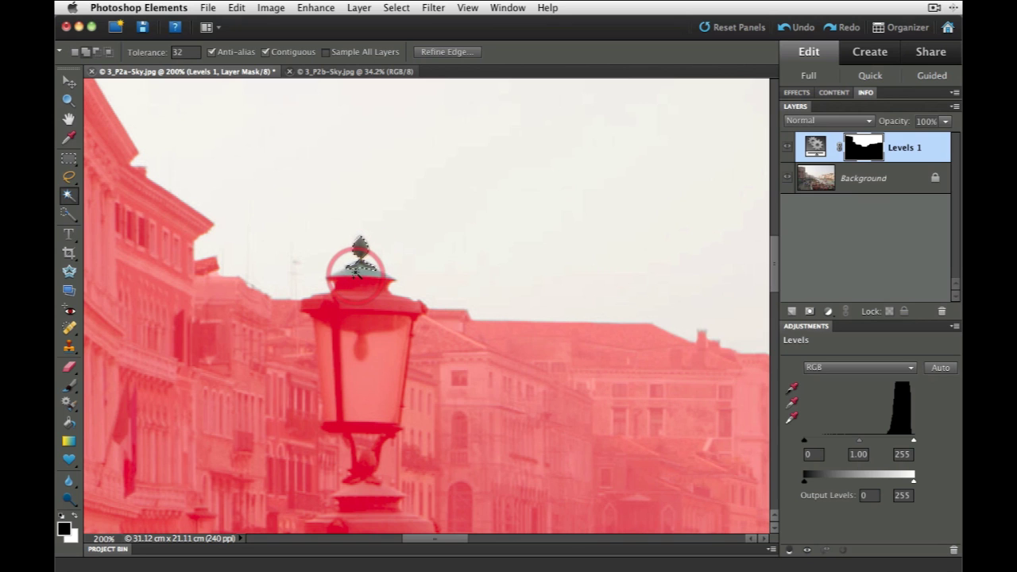
pyautogui.keyDown('shift'); pyautogui.click(356, 275); pyautogui.keyUp('shift')
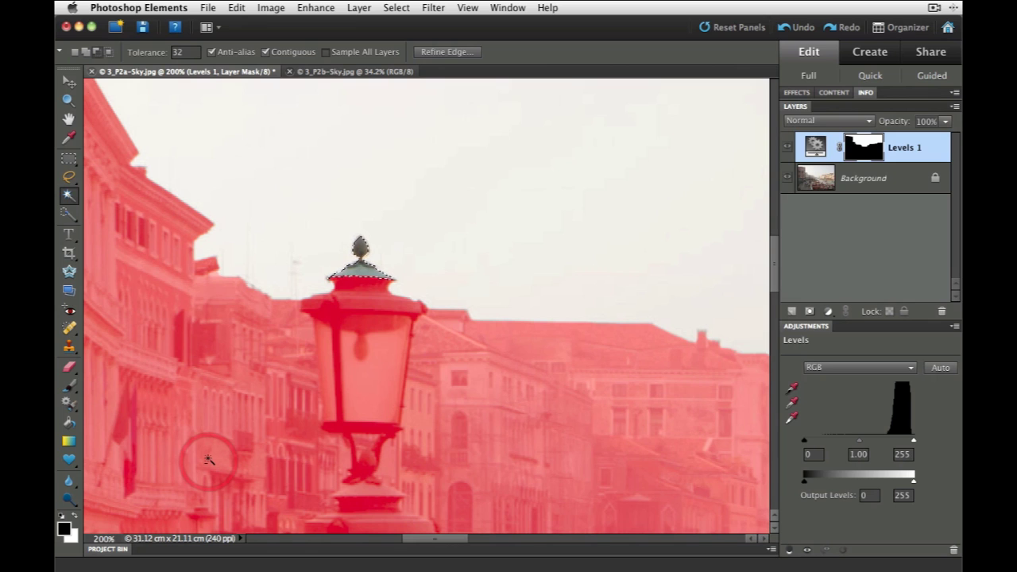
pyautogui.hotkey('alt', 'BackSpace')
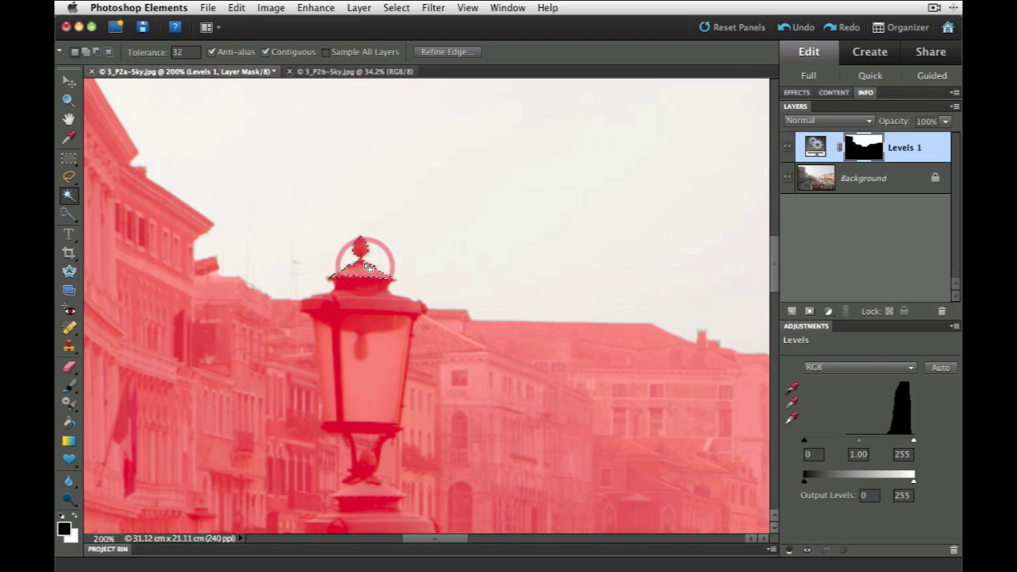
# Deselect and pan right to the tower and tall buildings.
pyautogui.click(394, 8)
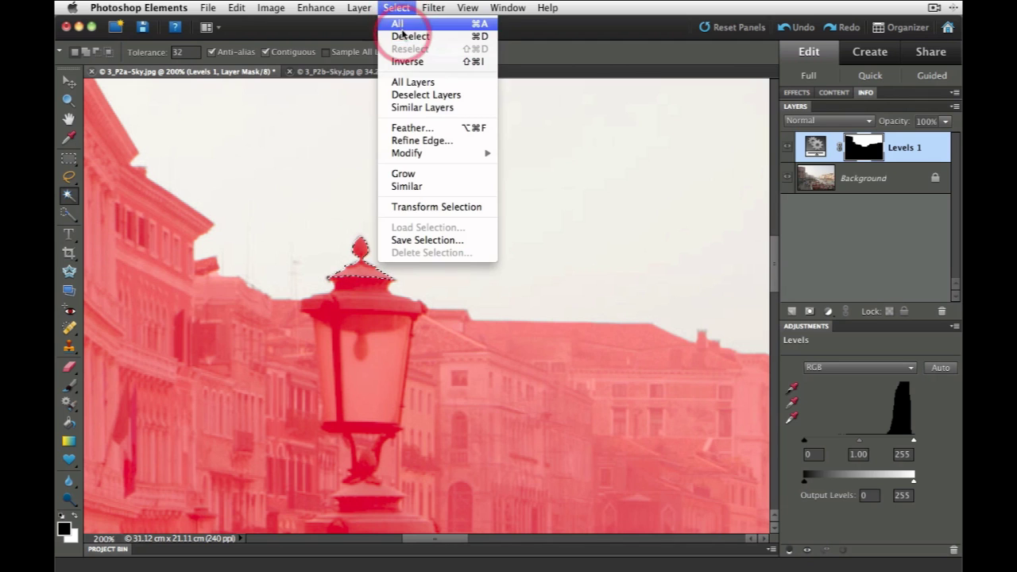
pyautogui.click(403, 36)
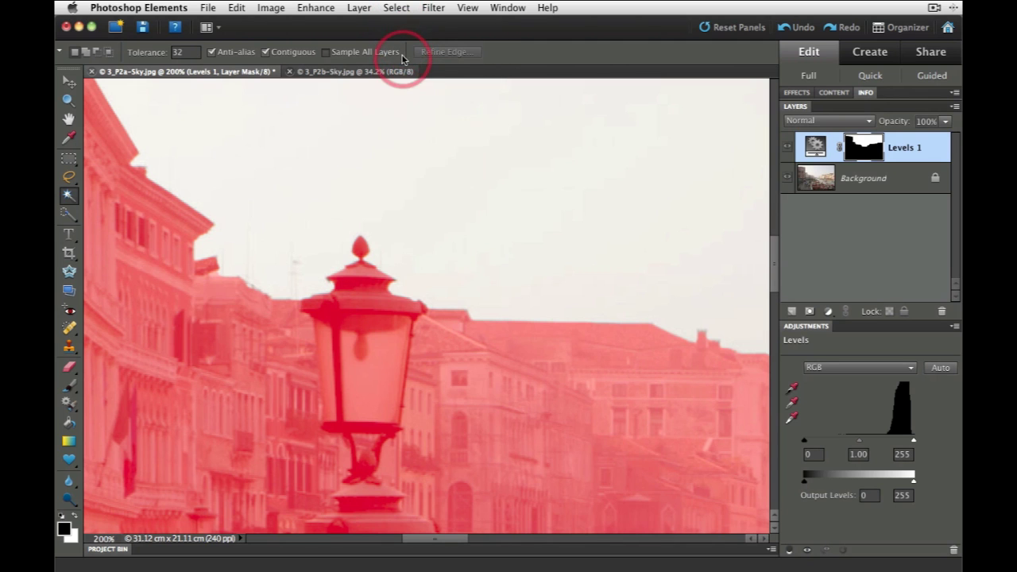
pyautogui.moveTo(683, 361); pyautogui.dragTo(243, 325)
pyautogui.moveTo(620, 379); pyautogui.dragTo(223, 330)
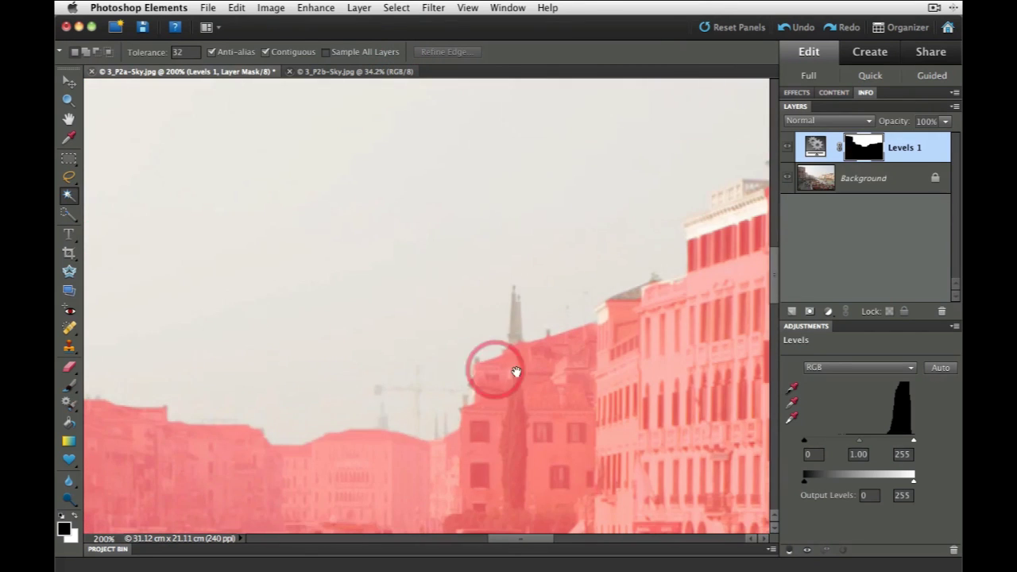
pyautogui.moveTo(515, 370); pyautogui.dragTo(309, 394)
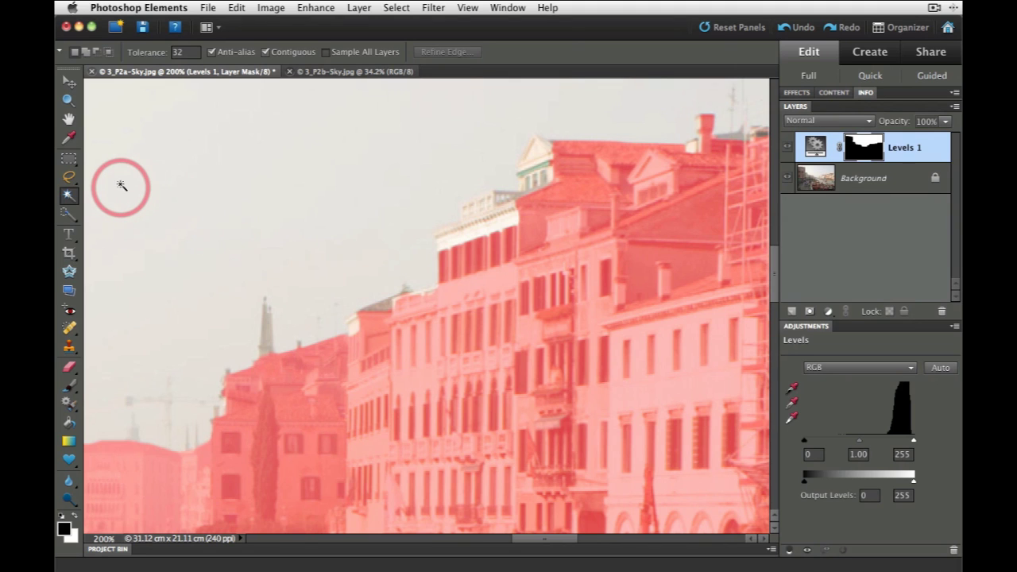
pyautogui.click(70, 181)
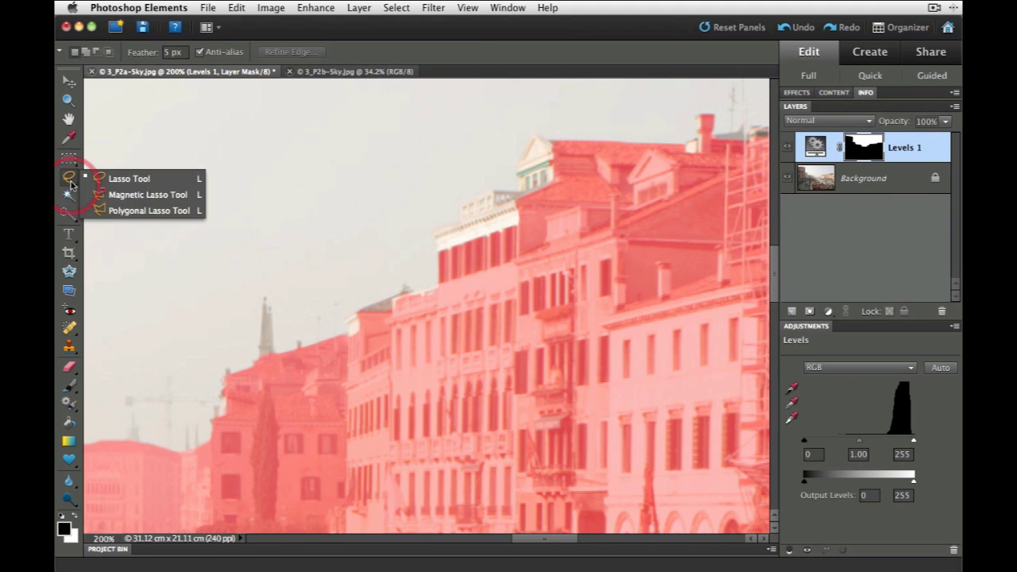
# Trace the remaining rooftops into a selection with the Polygonal Lasso.
pyautogui.click(108, 209)
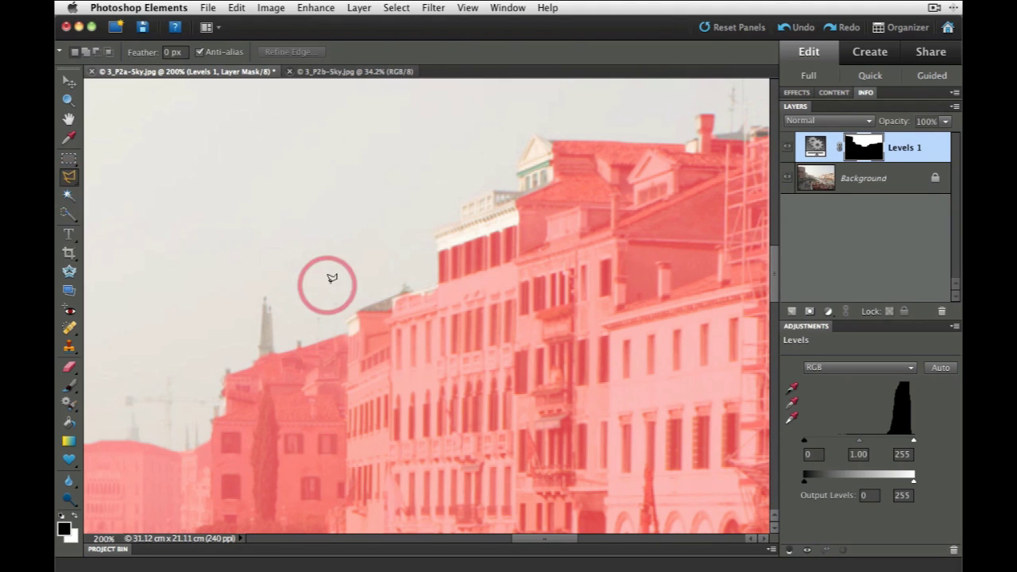
pyautogui.click(348, 328)
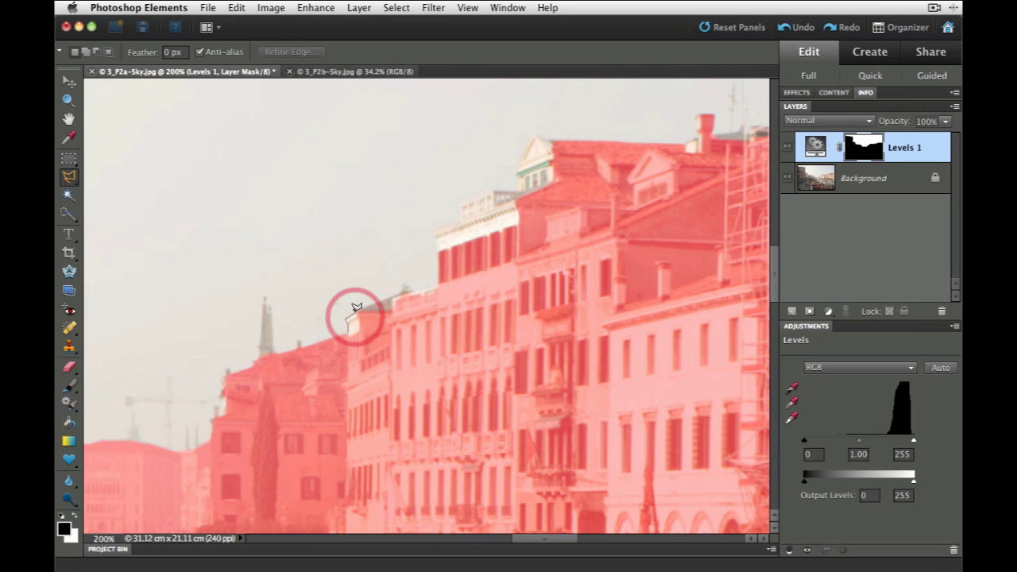
pyautogui.click(363, 302)
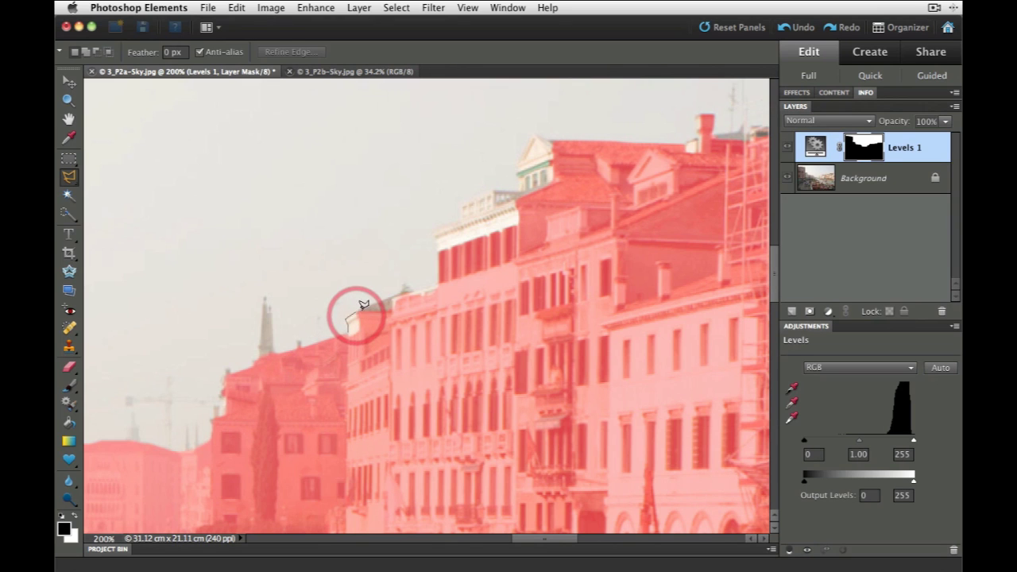
pyautogui.click(406, 291)
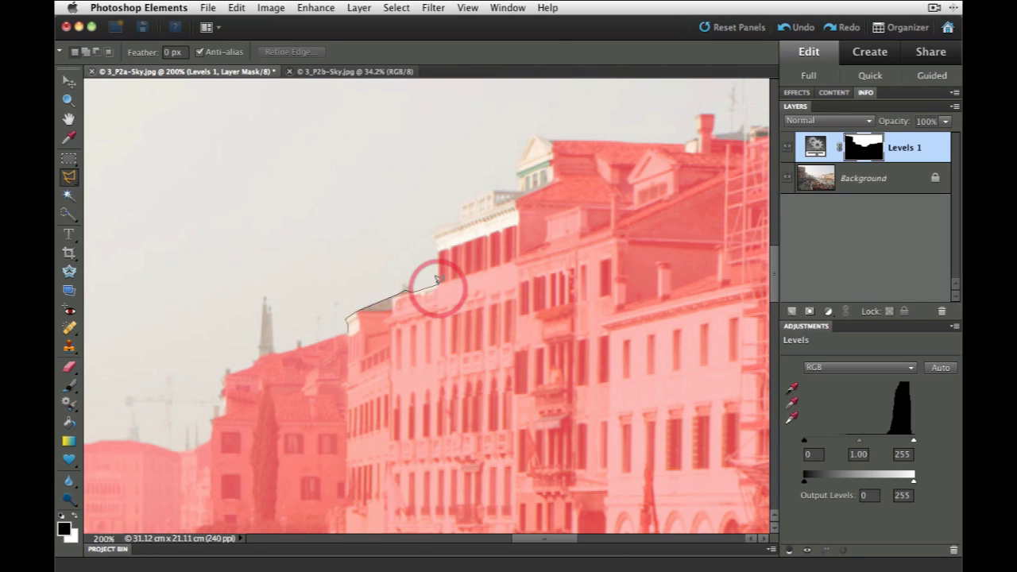
pyautogui.click(436, 282)
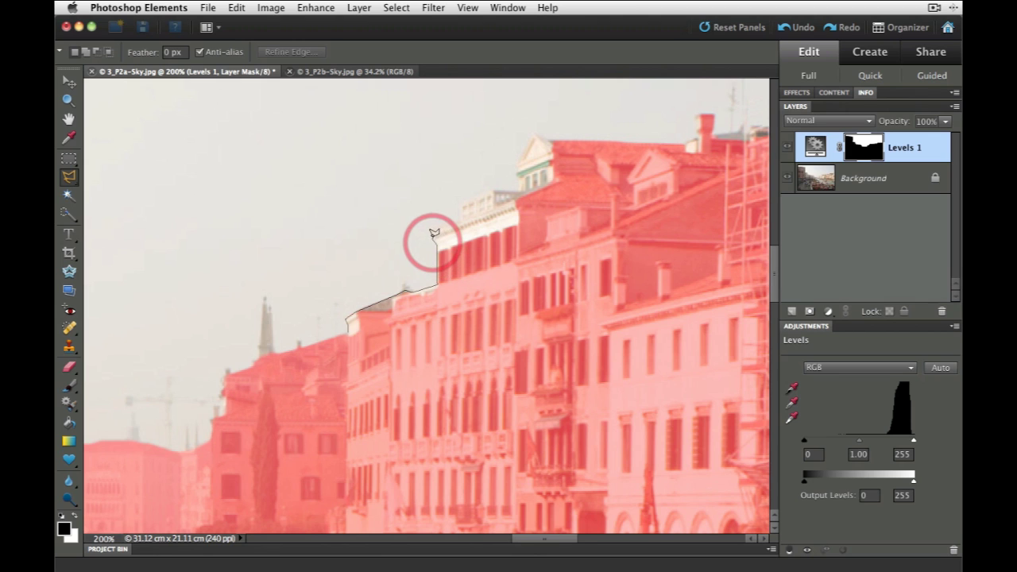
pyautogui.click(434, 235)
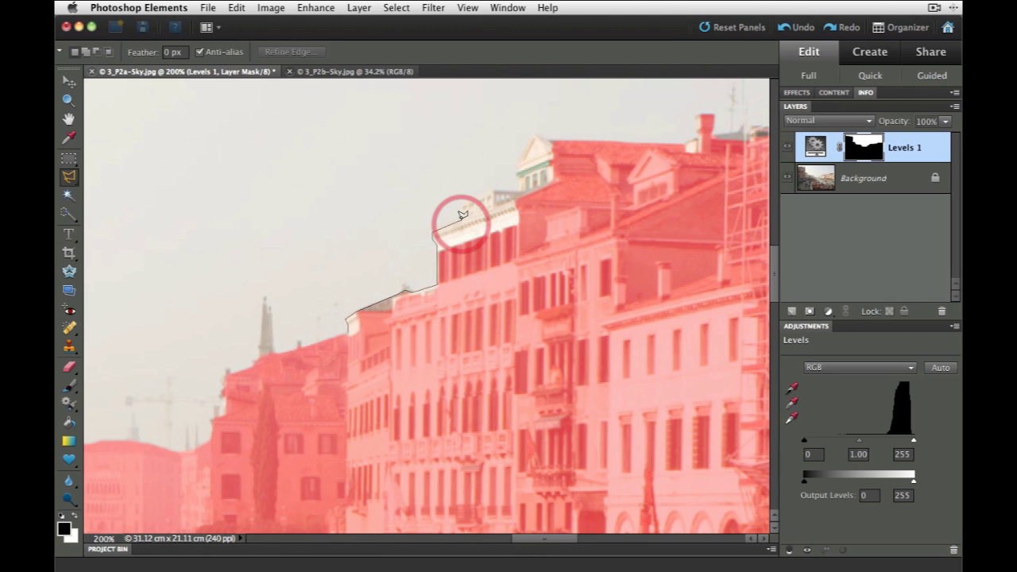
pyautogui.click(461, 221)
pyautogui.click(463, 207)
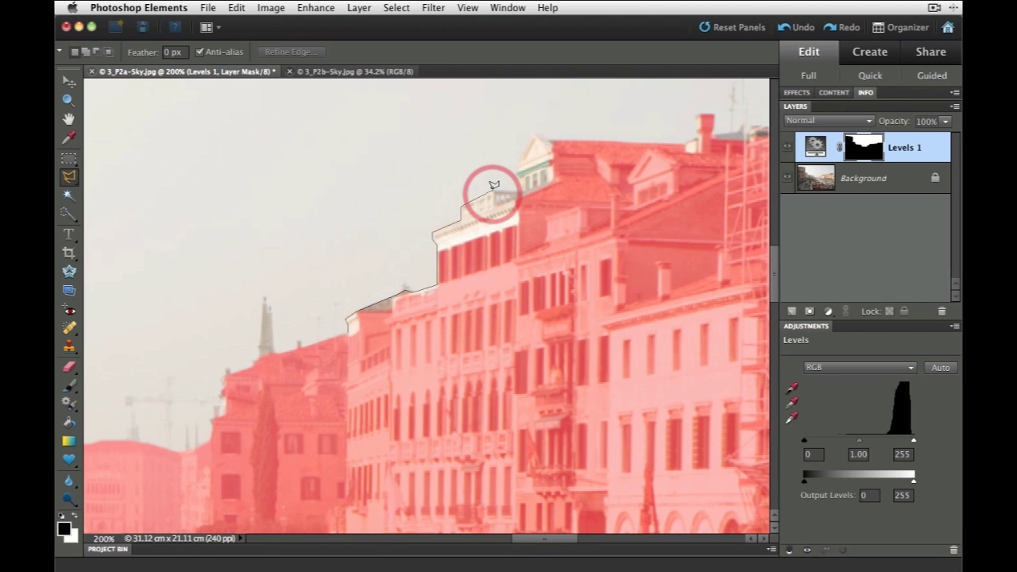
pyautogui.click(493, 188)
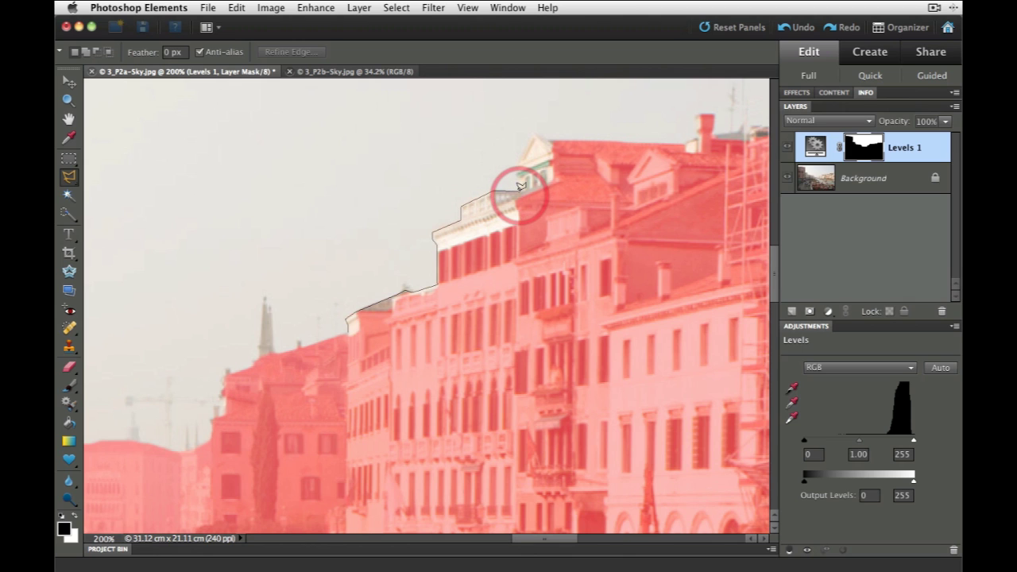
pyautogui.click(518, 190)
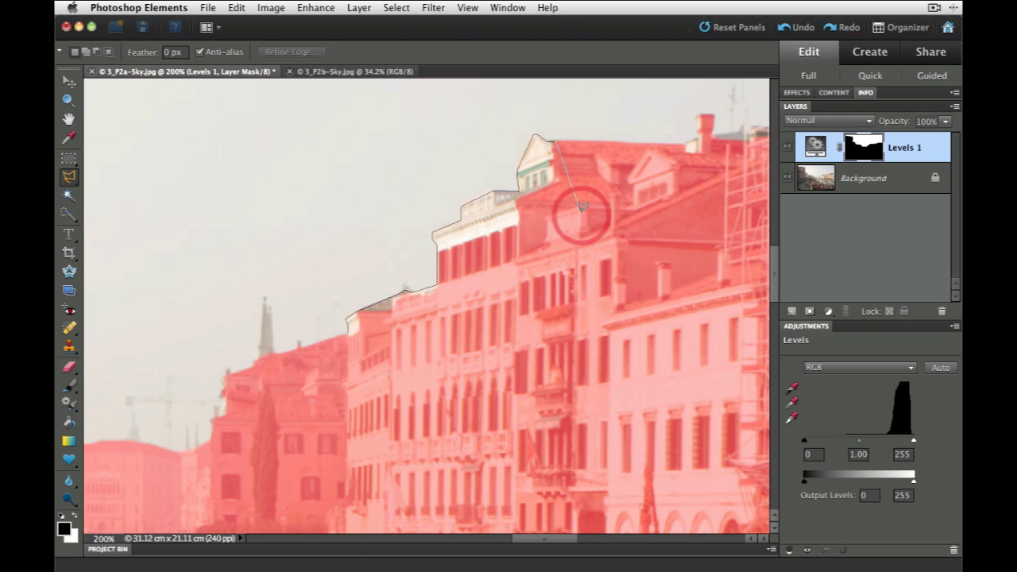
pyautogui.click(353, 332)
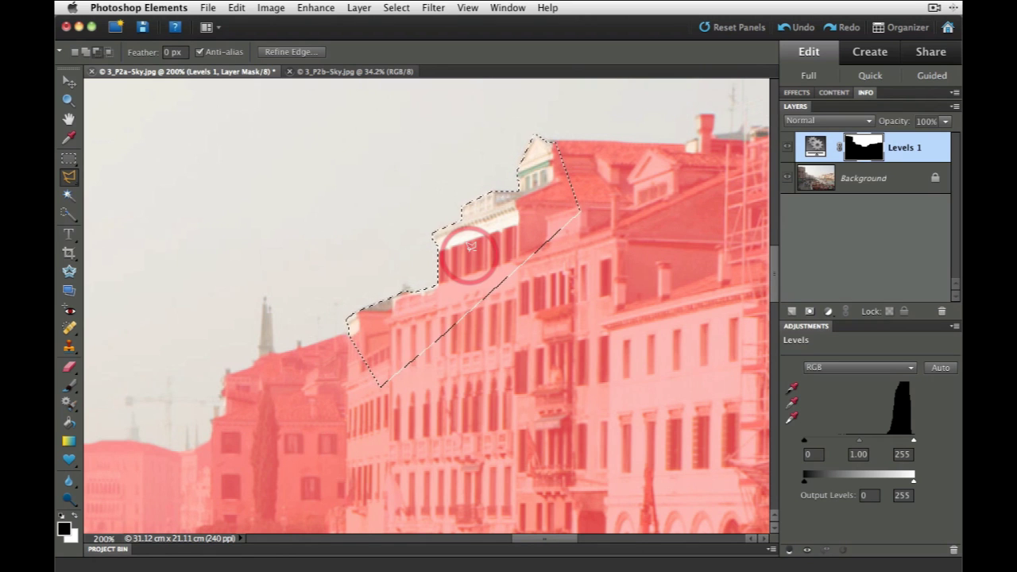
# Fill the rooftop selection on the Levels mask to exclude the buildings, then deselect.
pyautogui.hotkey('alt', 'BackSpace')
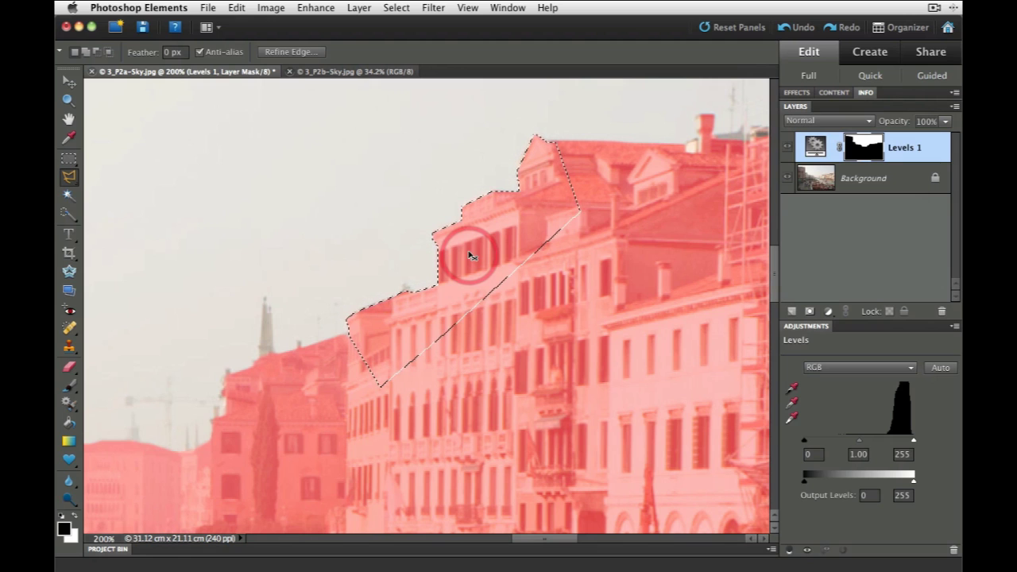
pyautogui.press('super+d')
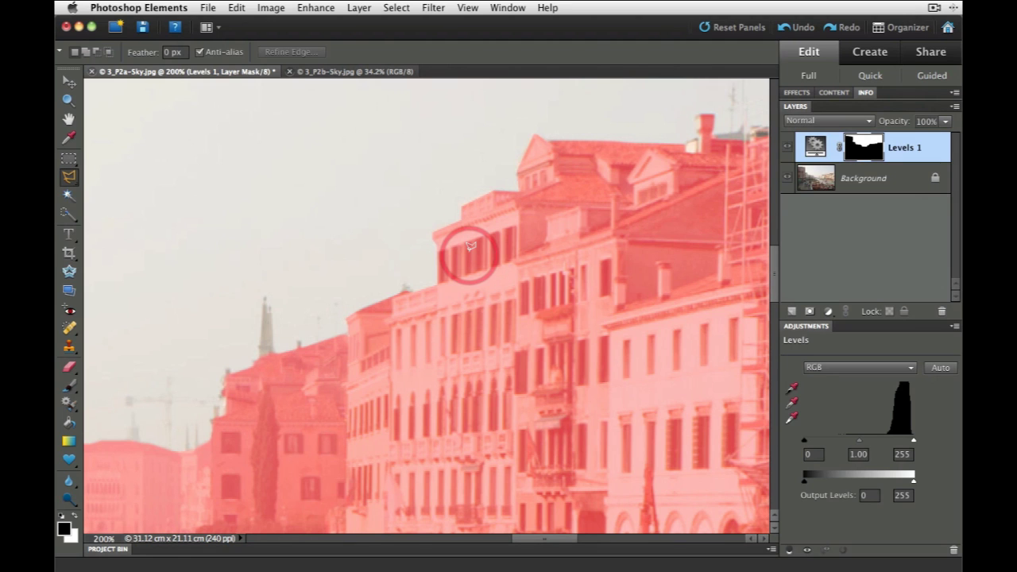
pyautogui.press('w')
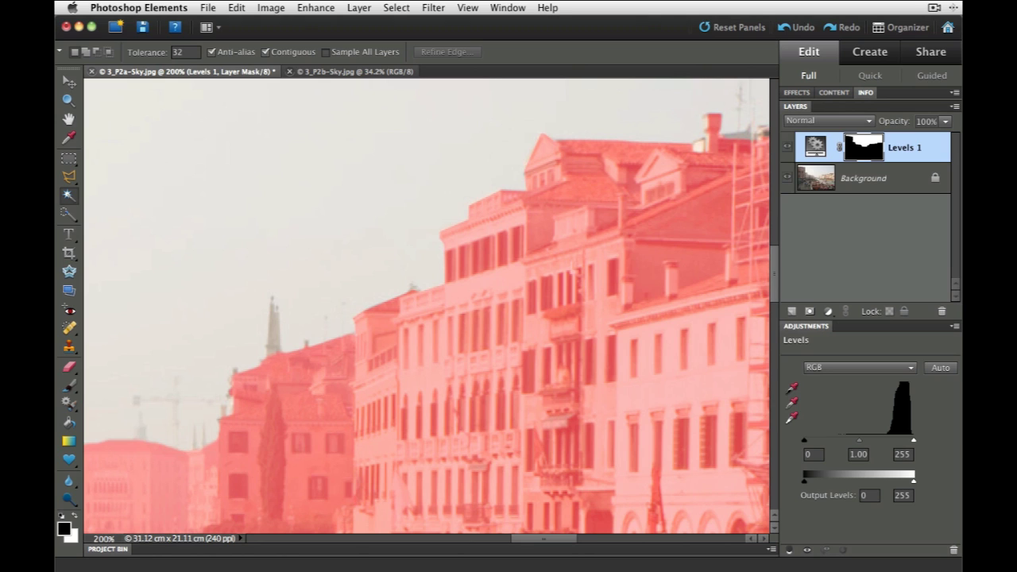
# Delete the Levels 1 adjustment layer by dragging it to the Layers panel trash.
pyautogui.click(926, 76)
pyautogui.moveTo(909, 157); pyautogui.dragTo(940, 311)
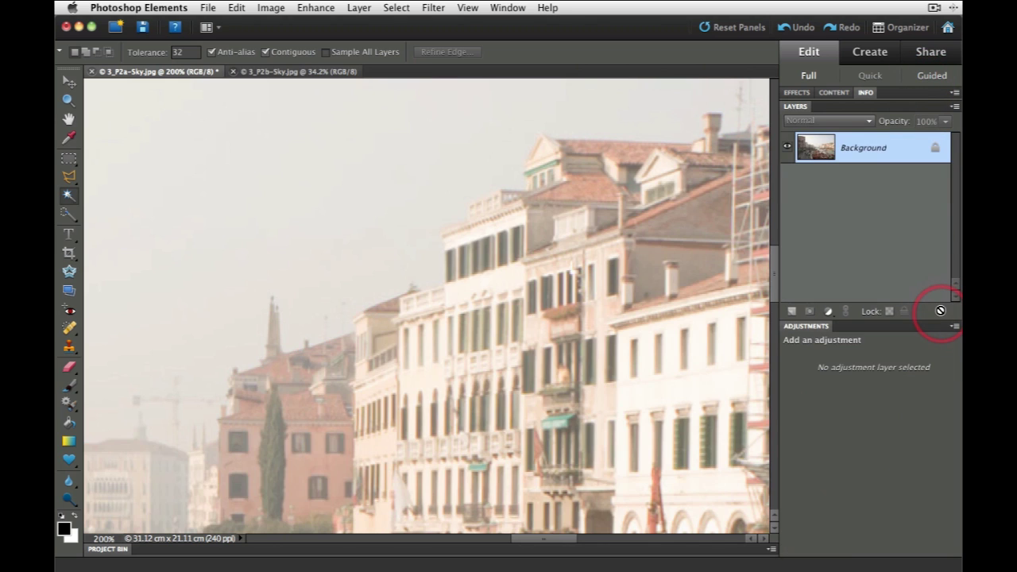
pyautogui.click(922, 77)
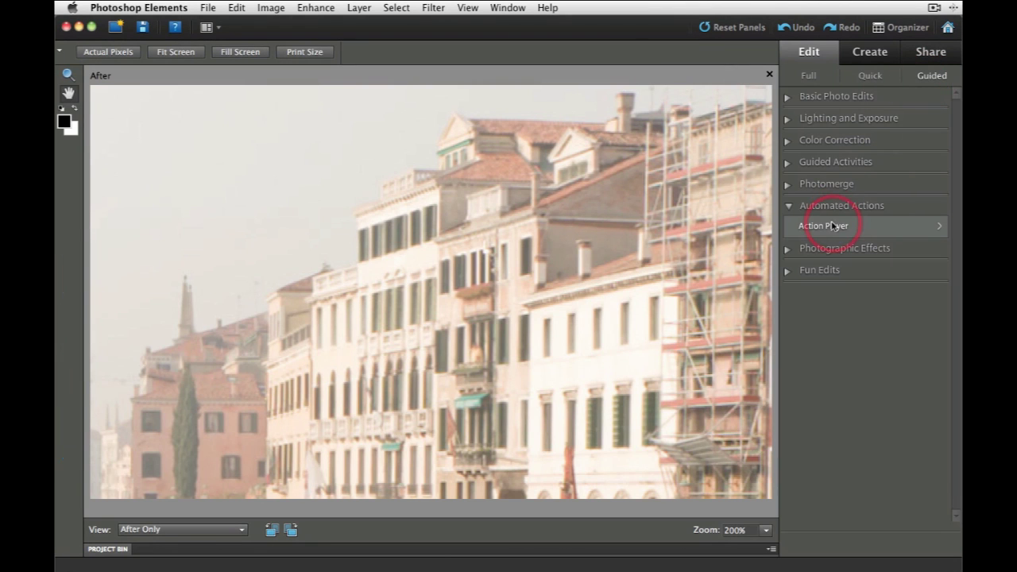
# Play the APE-Load-Selection 'Load from Path 1' action to restore the sky selection.
pyautogui.click(831, 226)
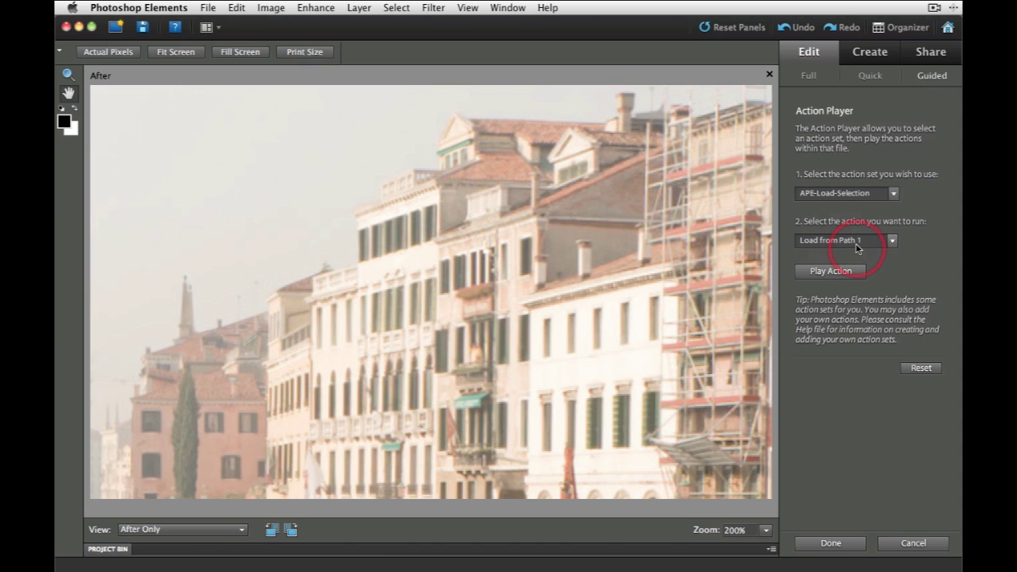
pyautogui.click(830, 272)
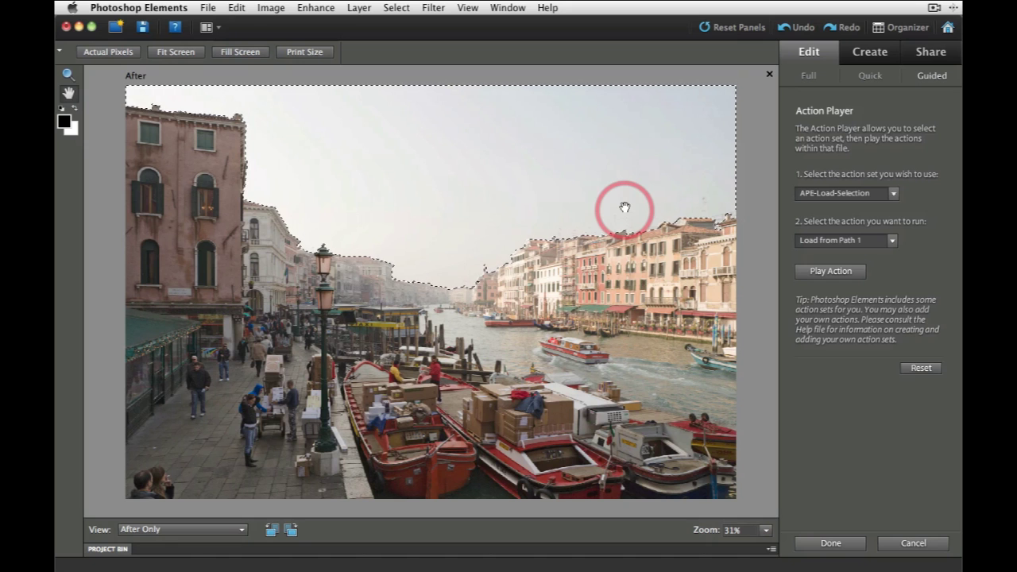
pyautogui.click(809, 76)
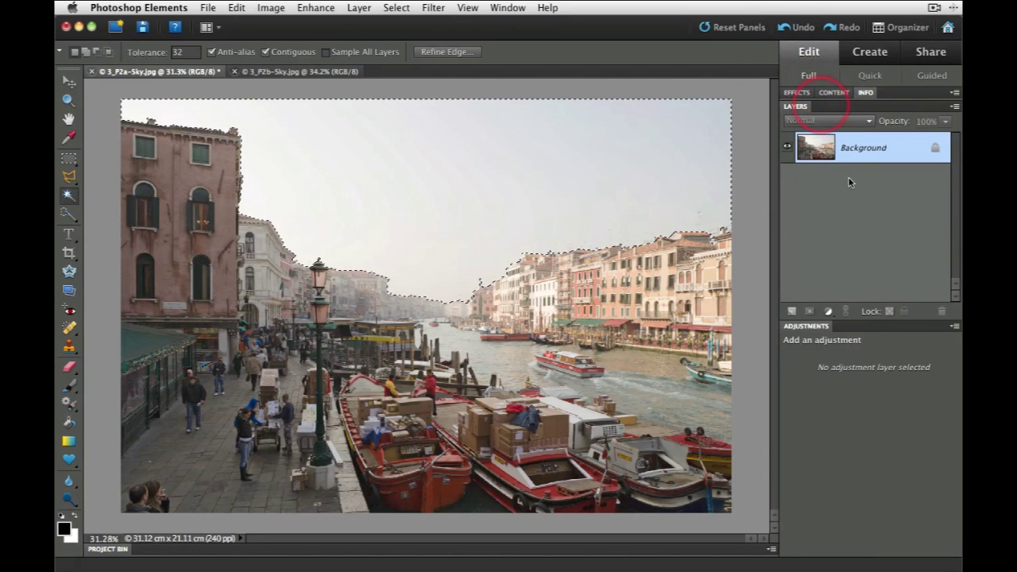
# Add a sky-masked Levels layer and tile the canal and cloudy sky photos 2-up Vertical.
pyautogui.click(834, 312)
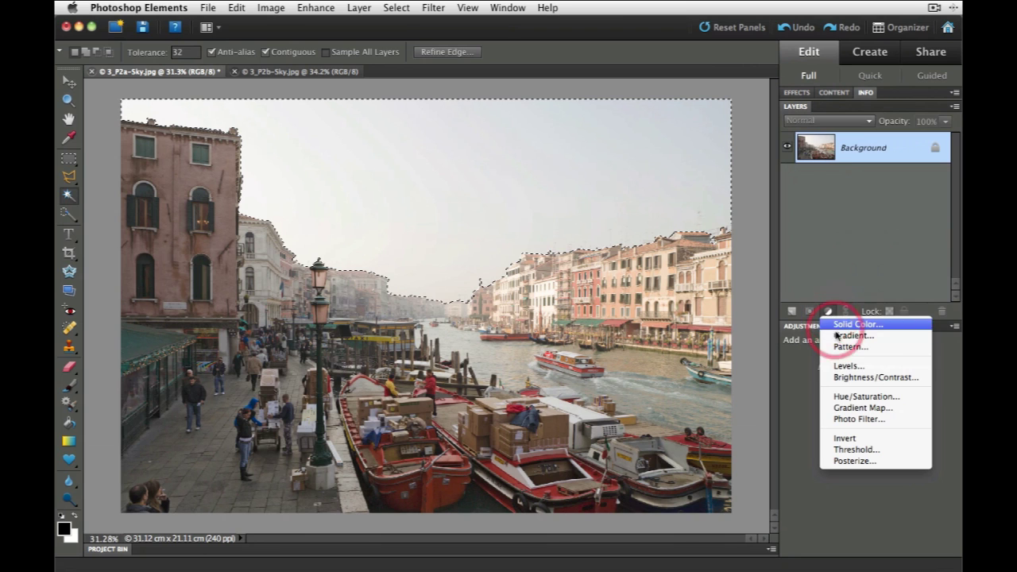
pyautogui.click(838, 366)
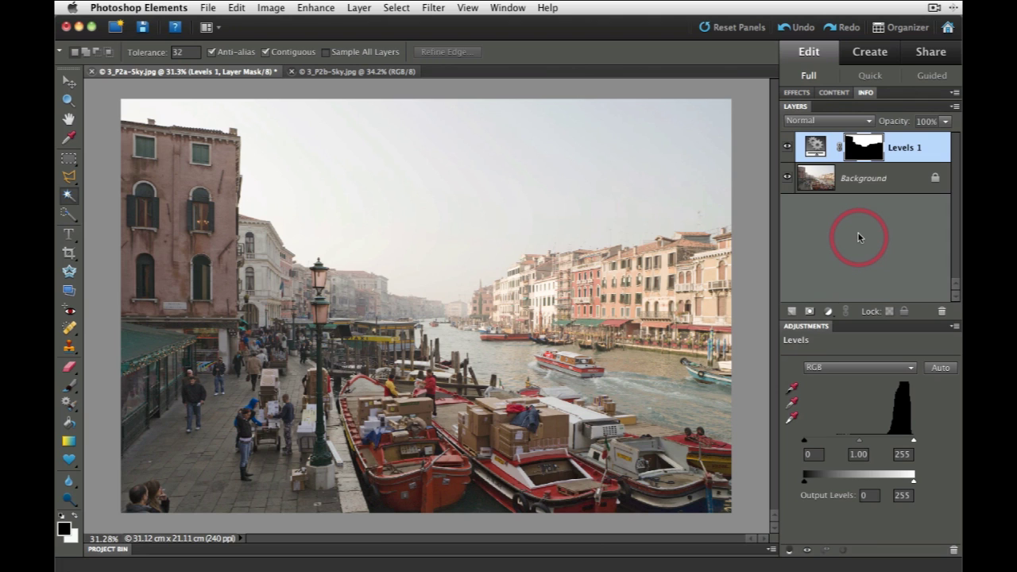
pyautogui.click(220, 32)
pyautogui.click(220, 76)
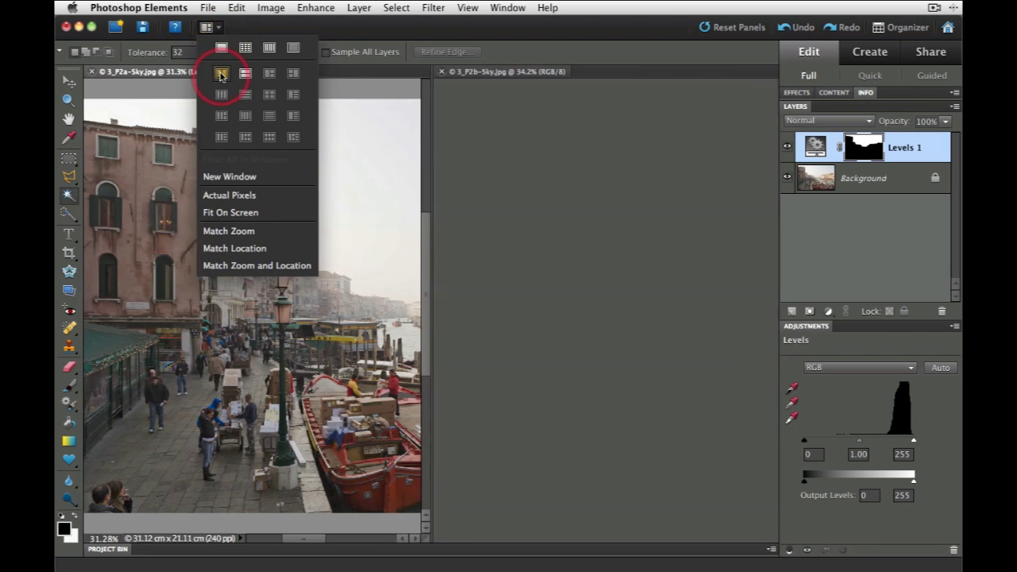
pyautogui.click(573, 157)
# Drag the cloudy sky's Background layer into the Venice photo as Layer 1, then go back to tabbed documents.
pyautogui.click(520, 74)
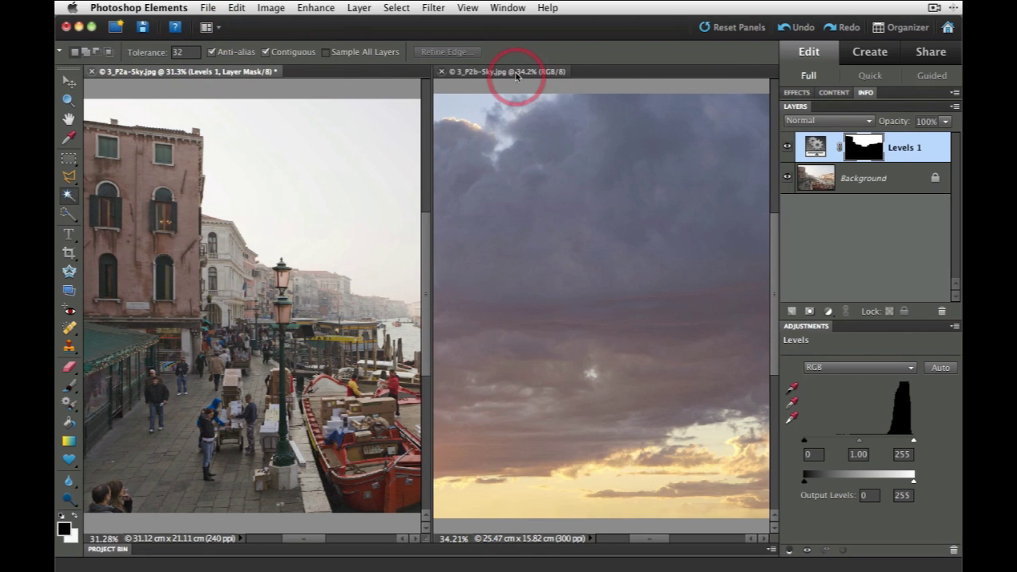
pyautogui.click(641, 110)
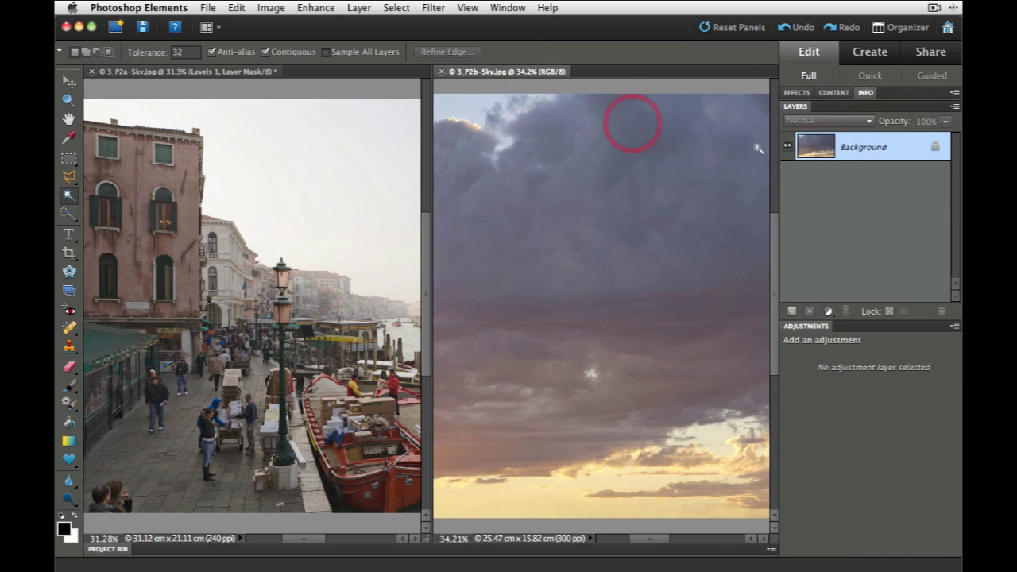
pyautogui.click(819, 151)
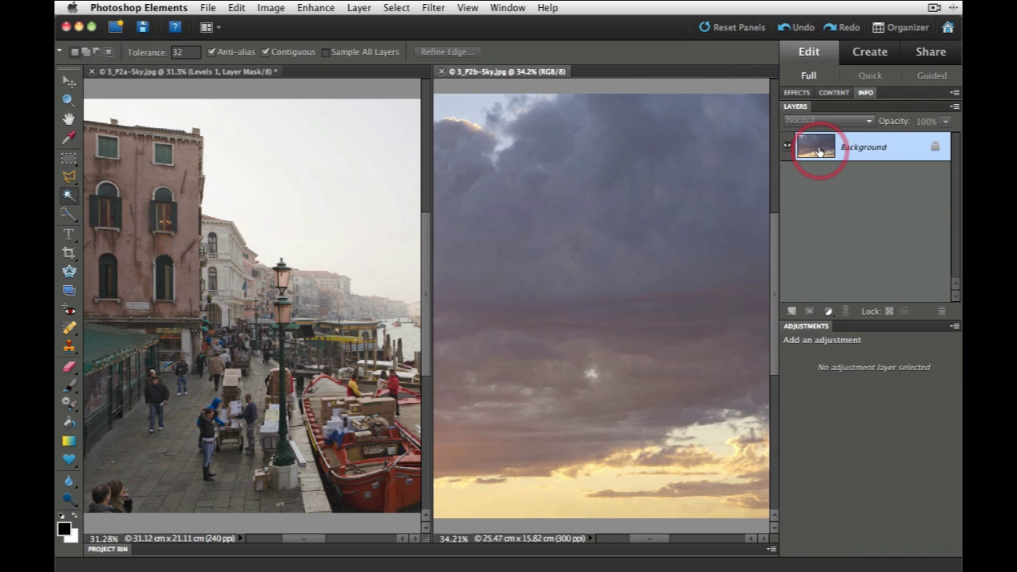
pyautogui.moveTo(818, 151); pyautogui.dragTo(309, 233)
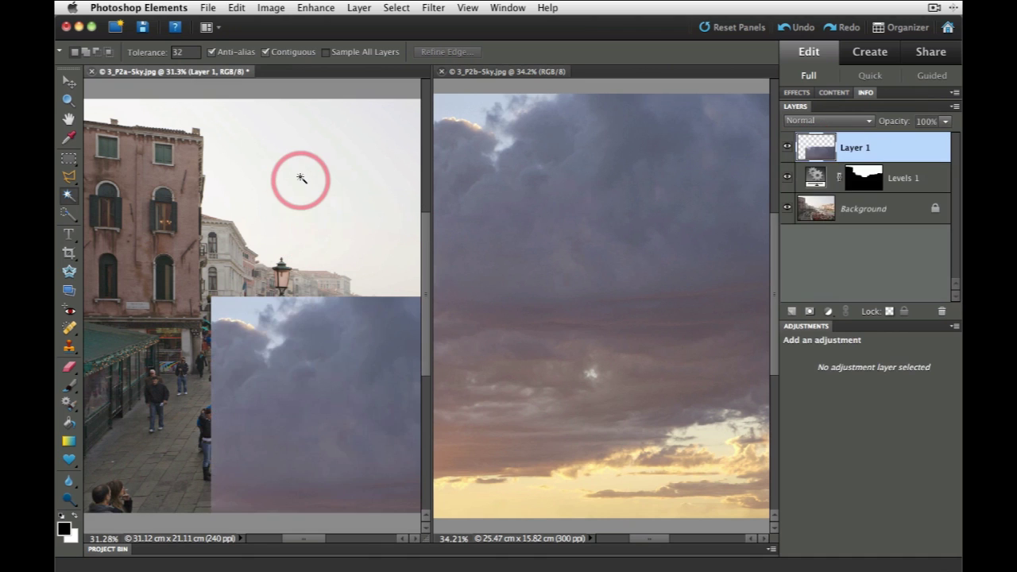
pyautogui.click(219, 30)
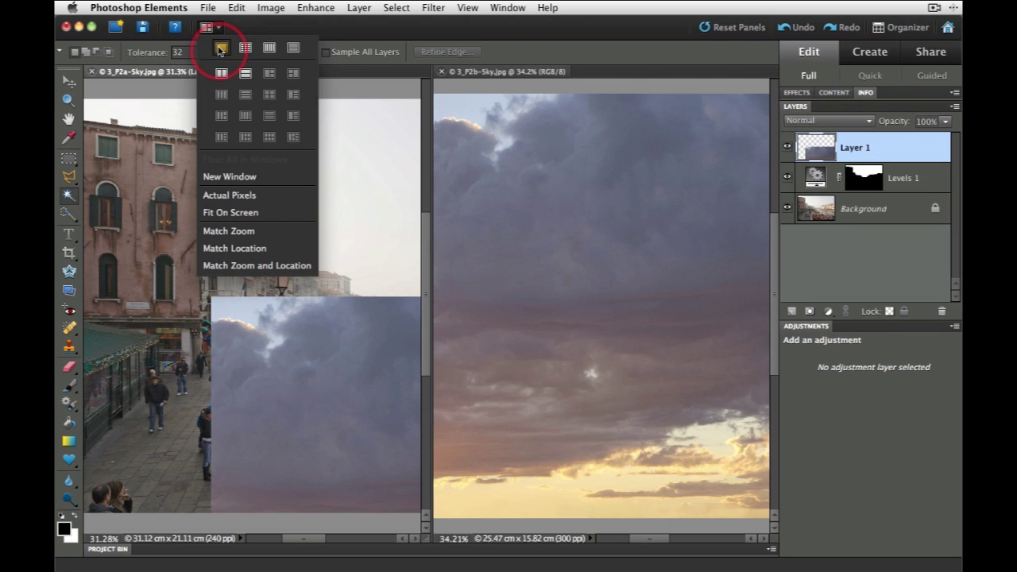
pyautogui.click(220, 49)
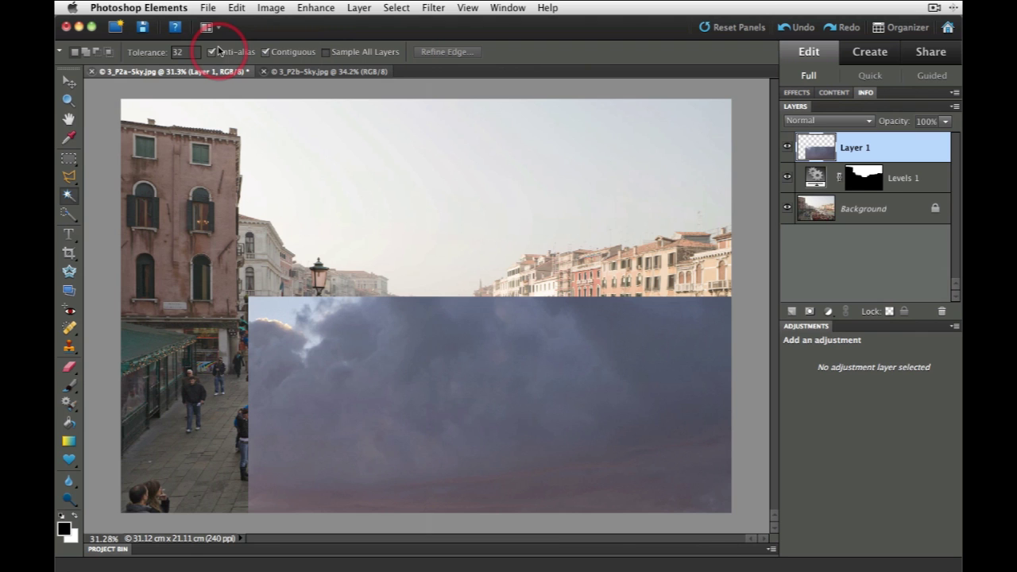
# Move the clouds up-left to cover the photo, then load the Levels 1 mask as a selection.
pyautogui.click(69, 82)
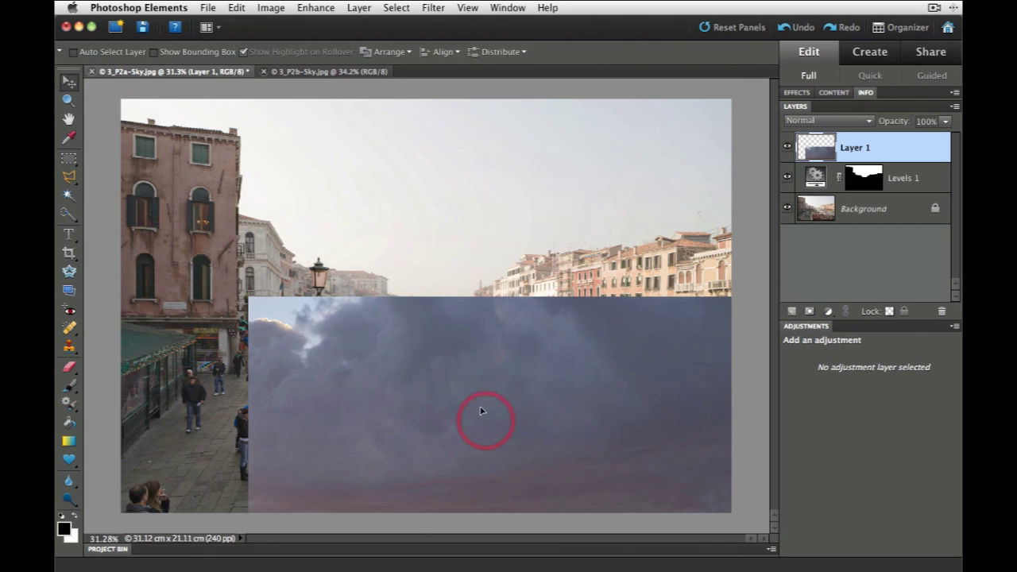
pyautogui.moveTo(484, 411); pyautogui.dragTo(358, 218)
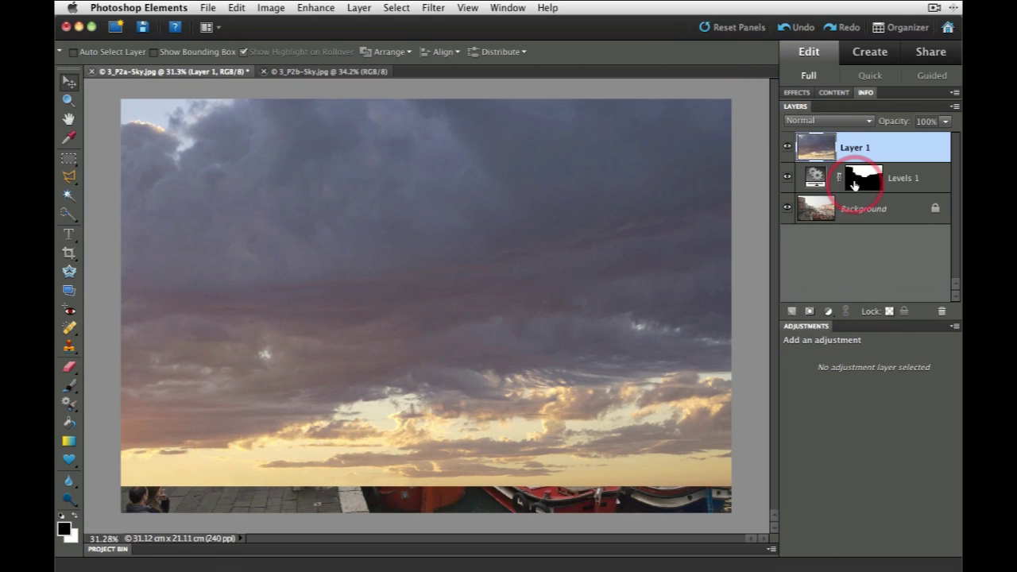
pyautogui.moveTo(854, 184); pyautogui.dragTo(858, 183)
pyautogui.moveTo(858, 183); pyautogui.dragTo(861, 183)
pyautogui.keyDown('super'); pyautogui.click(861, 182); pyautogui.keyUp('super')
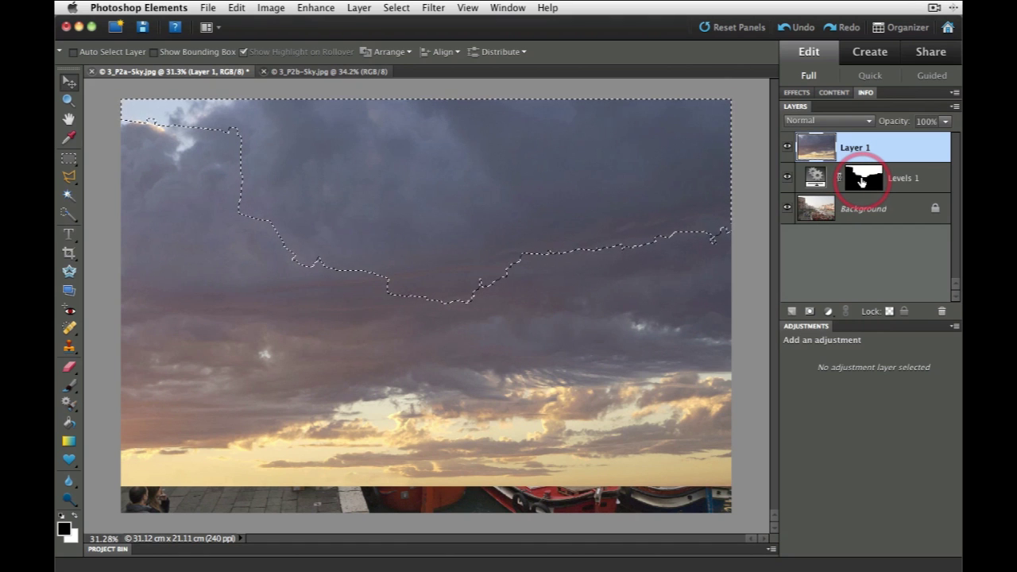
# Add a layer mask to Layer 1 from the sky selection and target that mask for editing.
pyautogui.click(883, 160)
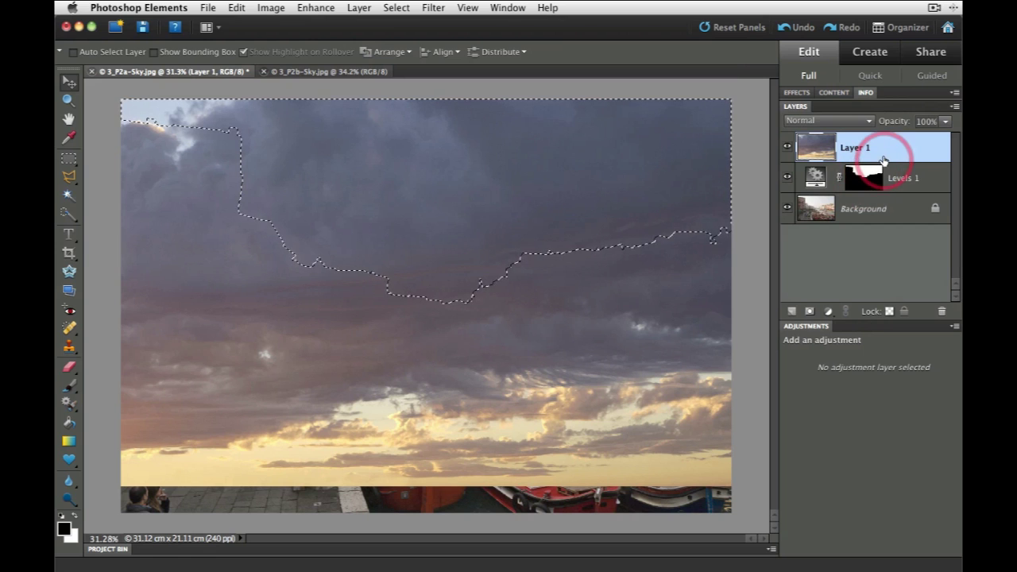
pyautogui.click(843, 288)
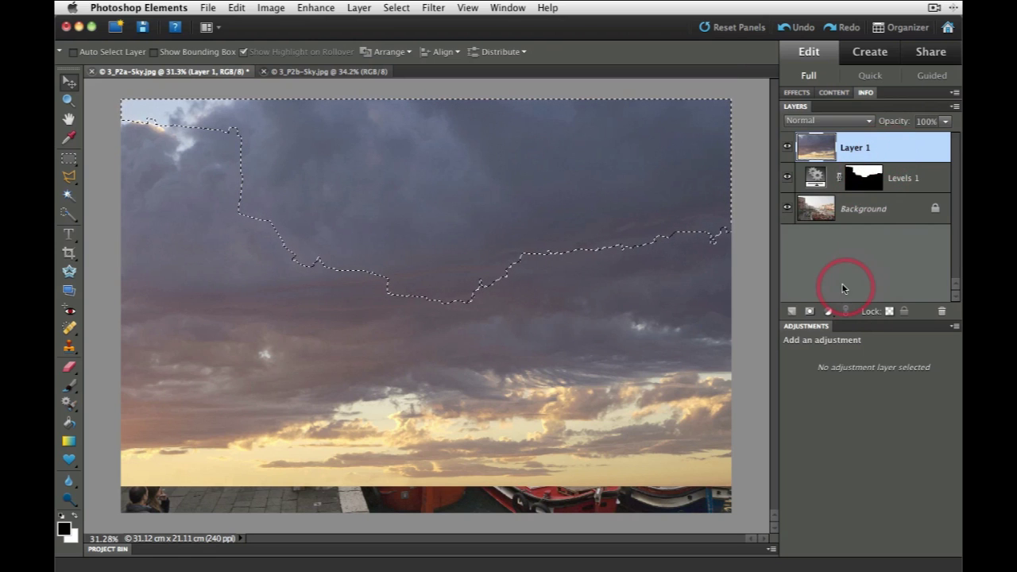
pyautogui.click(809, 312)
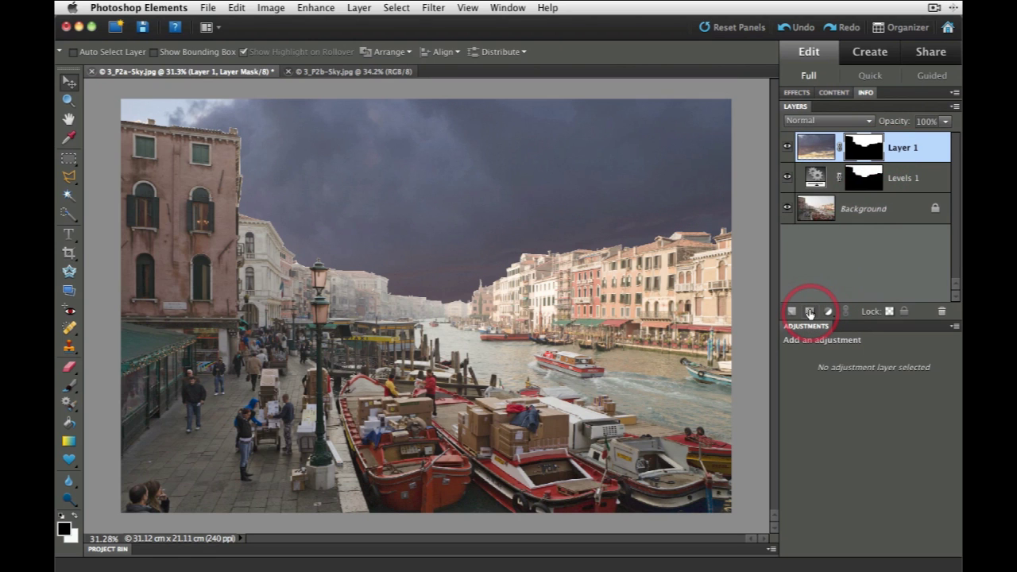
pyautogui.click(853, 163)
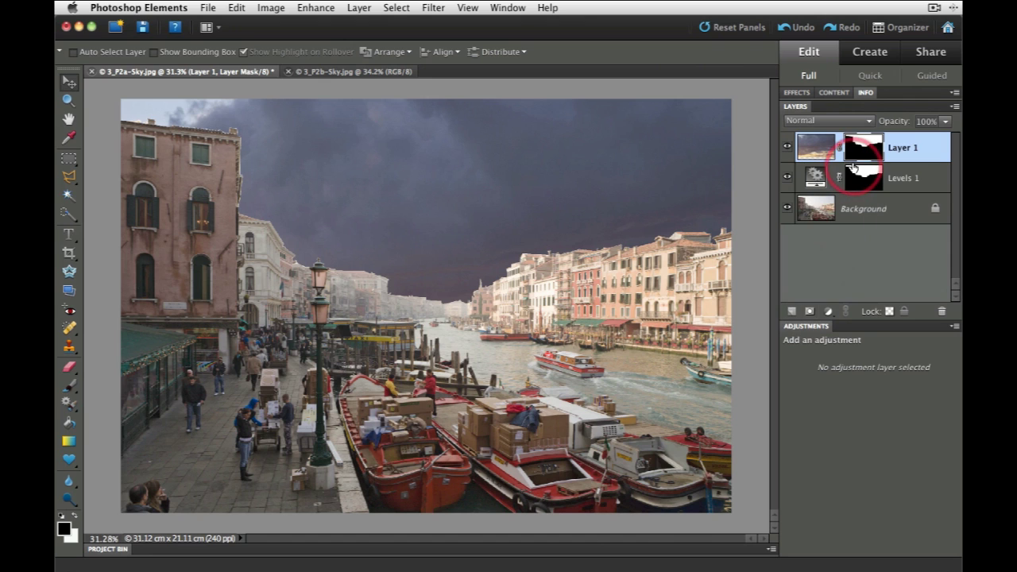
pyautogui.click(854, 155)
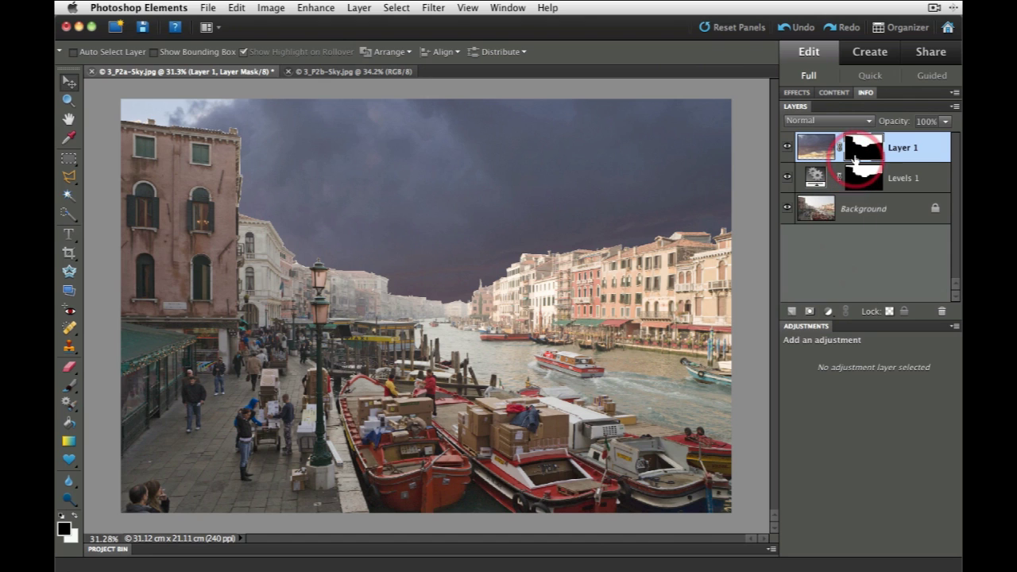
# Hide the Levels 1 adjustment and open Refine Edge with the selection outline hidden.
pyautogui.click(787, 179)
pyautogui.click(401, 11)
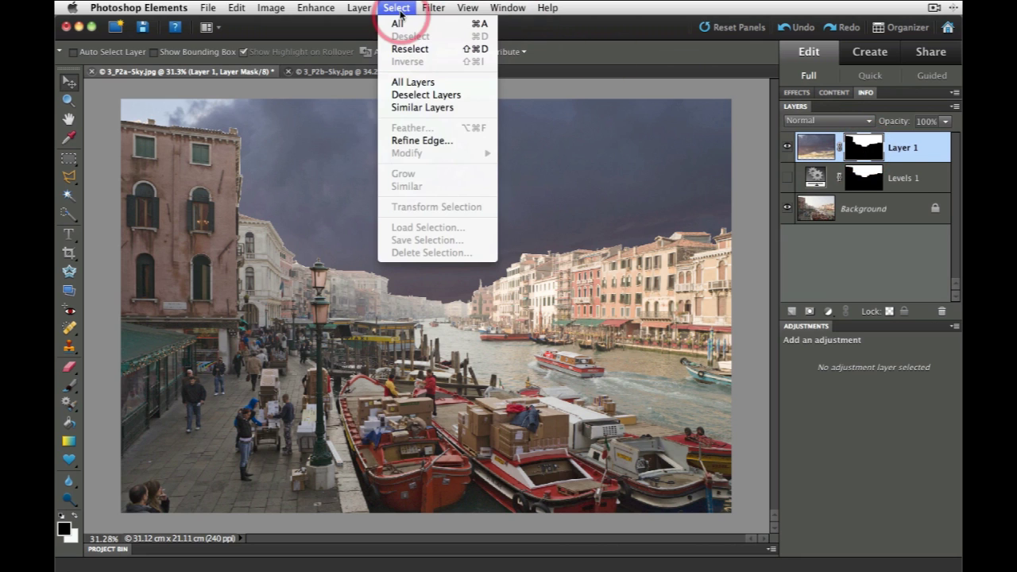
pyautogui.click(412, 140)
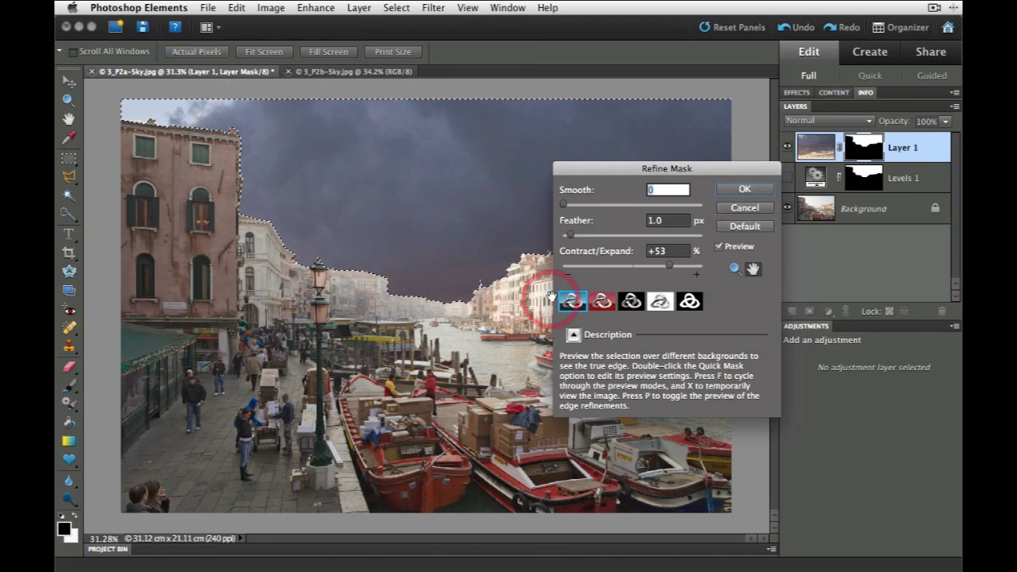
pyautogui.moveTo(570, 302)
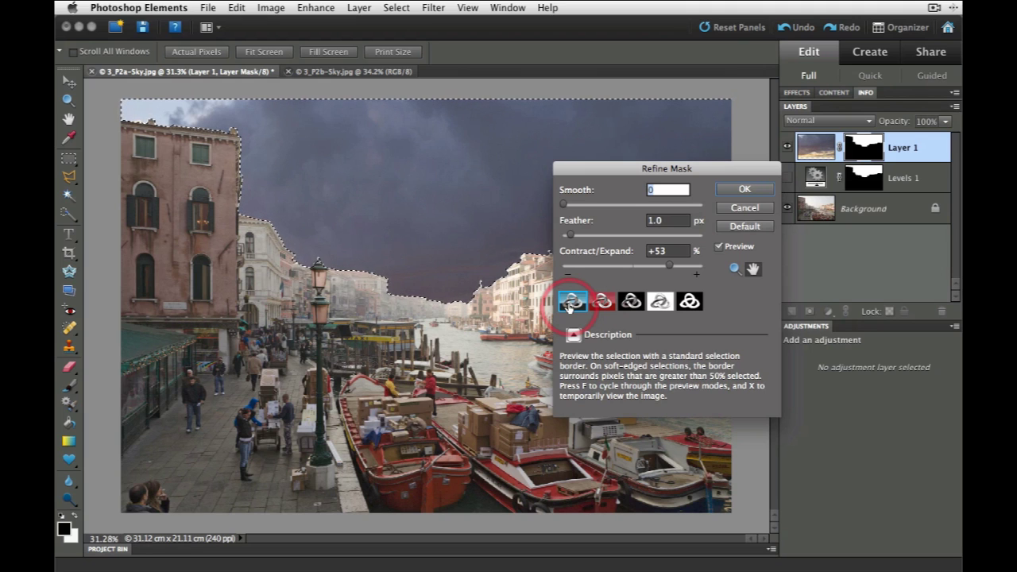
pyautogui.click(467, 8)
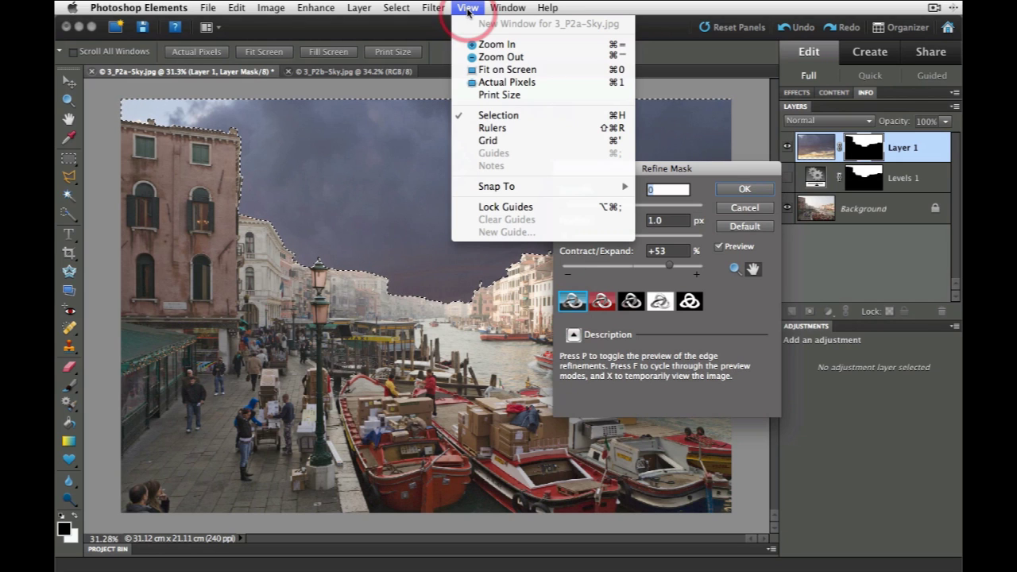
pyautogui.click(492, 120)
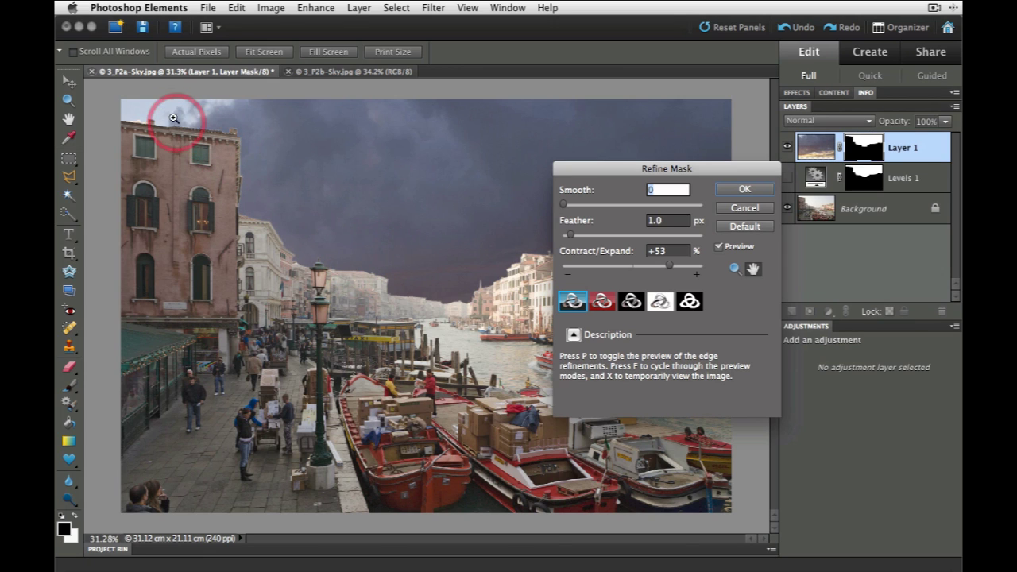
# Zoom in to 100% on the building edge against the sky.
pyautogui.moveTo(163, 111); pyautogui.dragTo(448, 341)
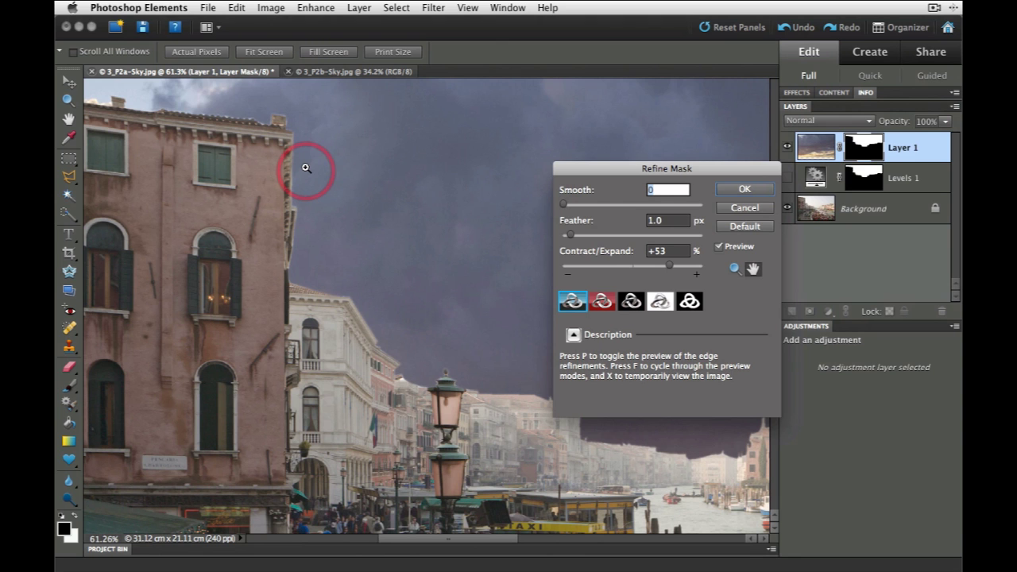
pyautogui.click(306, 168)
pyautogui.click(306, 167)
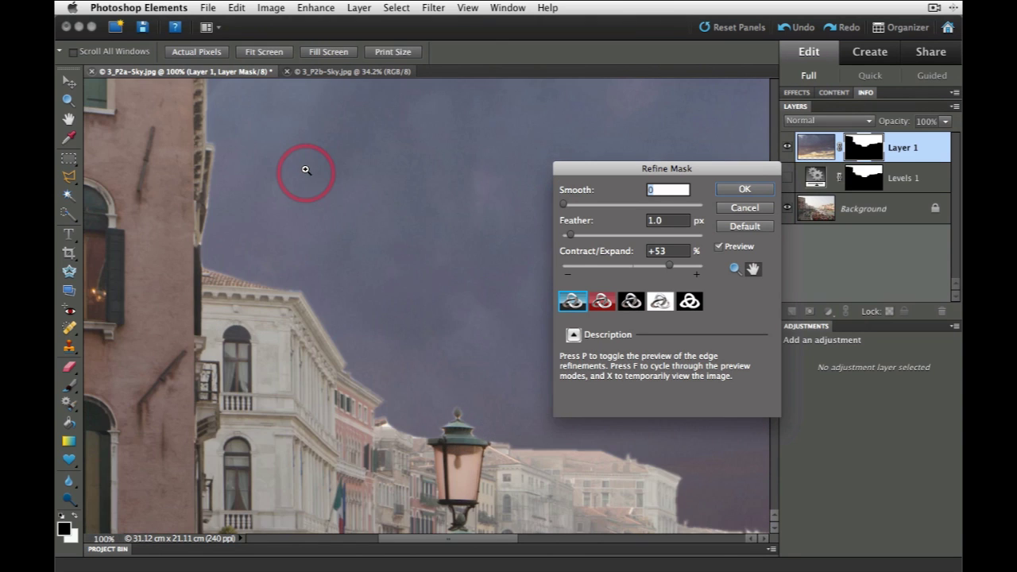
pyautogui.moveTo(209, 237); pyautogui.dragTo(357, 363)
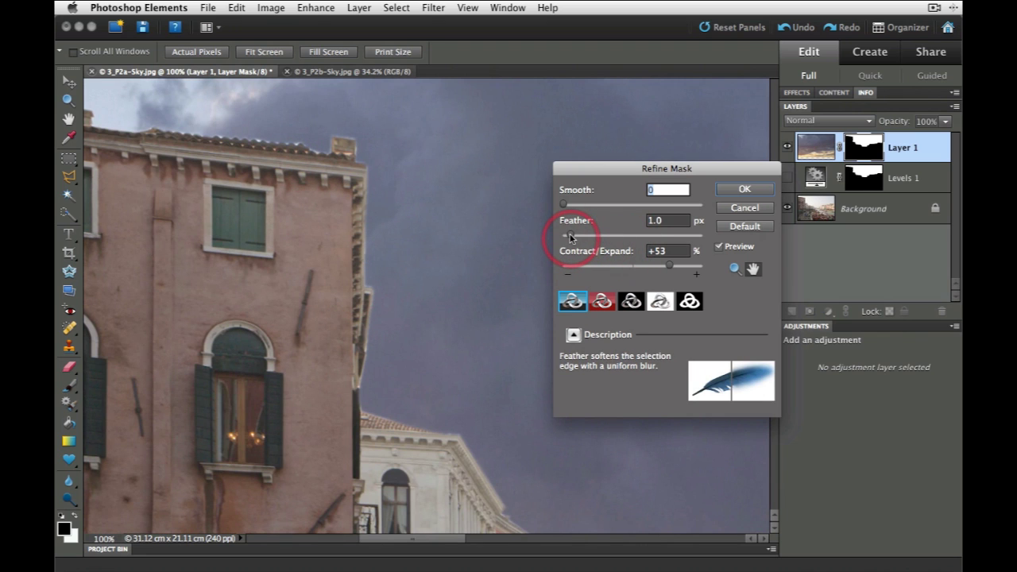
# Set Refine Edge feather to 0.8 px and Contract/Expand to +72, then apply it.
pyautogui.moveTo(570, 238); pyautogui.dragTo(567, 236)
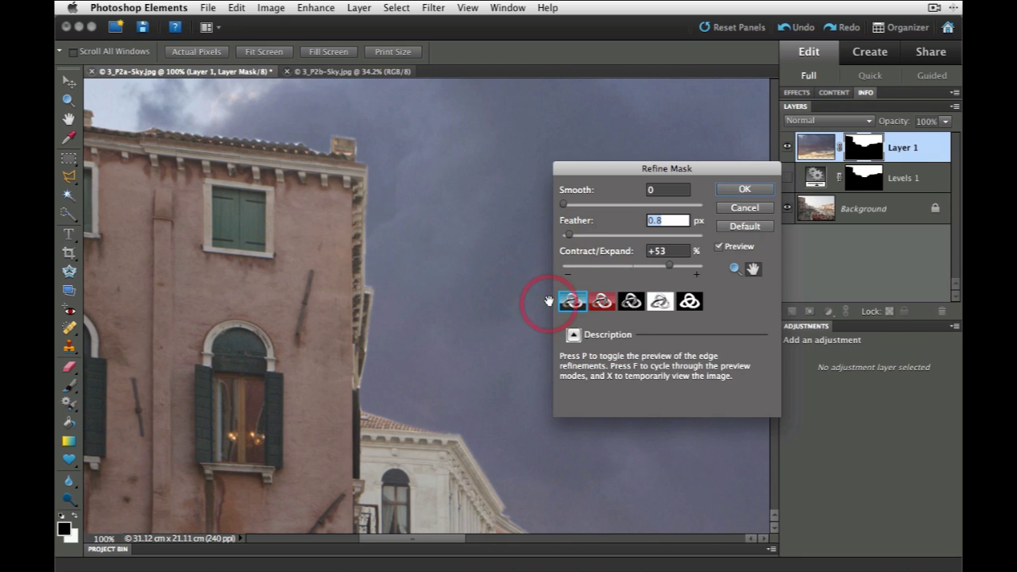
pyautogui.moveTo(664, 272); pyautogui.dragTo(629, 268)
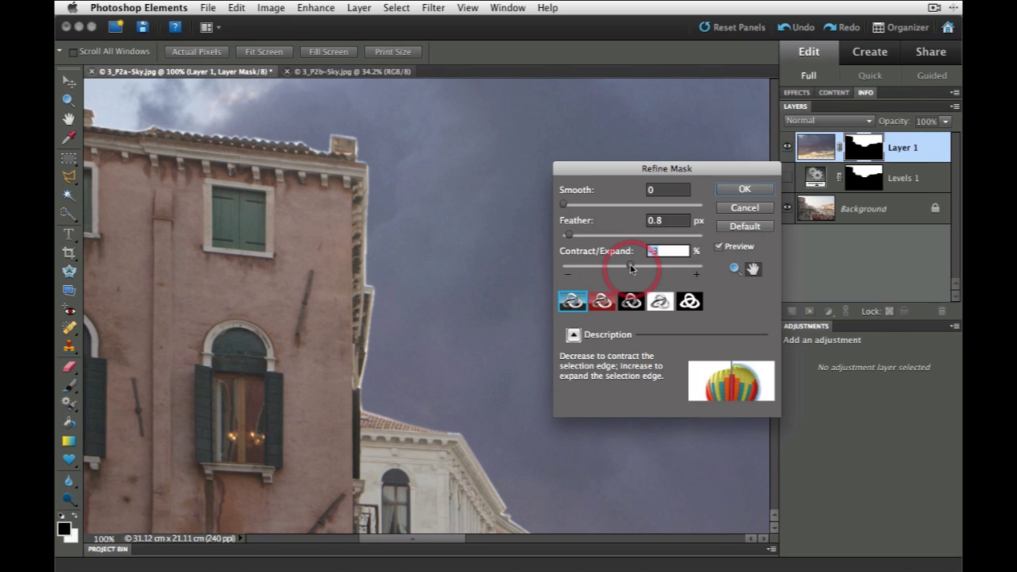
pyautogui.moveTo(630, 268); pyautogui.dragTo(682, 269)
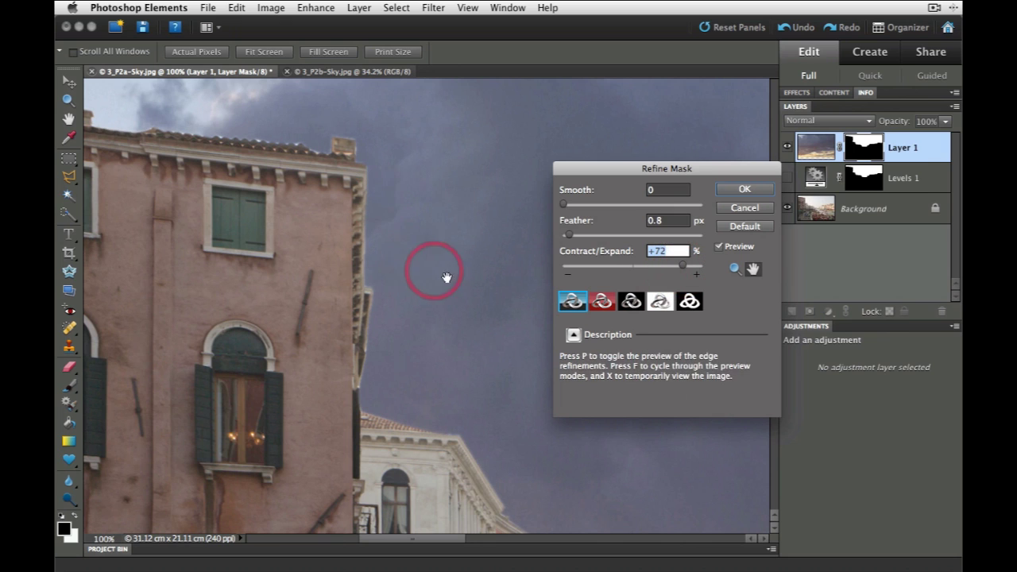
pyautogui.moveTo(495, 461); pyautogui.dragTo(335, 299)
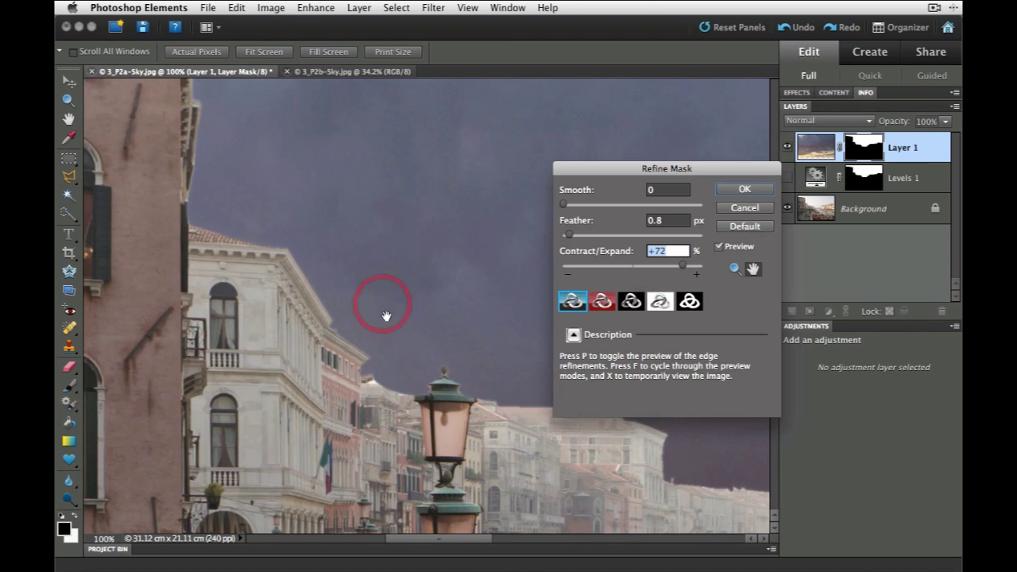
pyautogui.moveTo(513, 424); pyautogui.dragTo(352, 411)
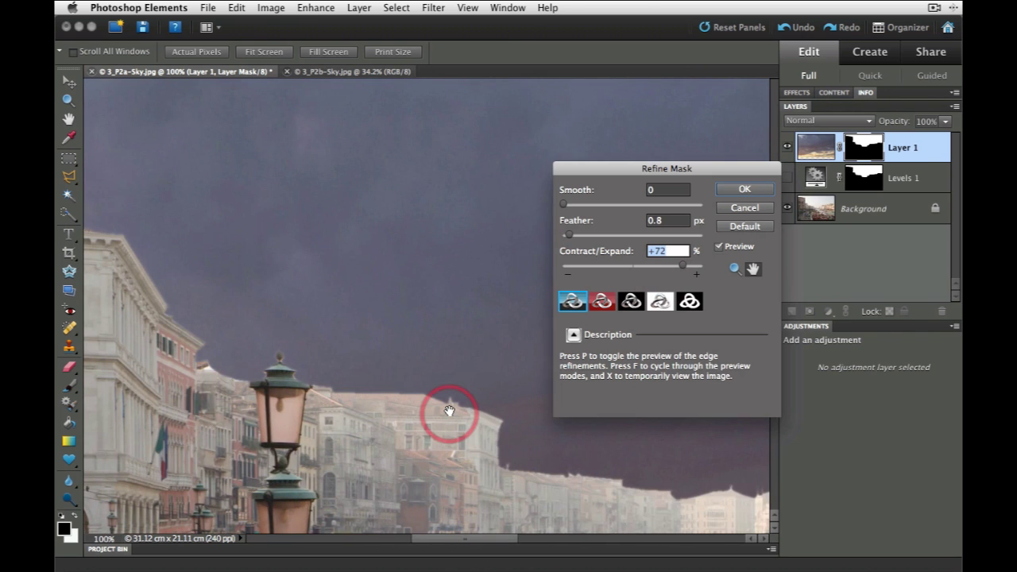
pyautogui.click(746, 190)
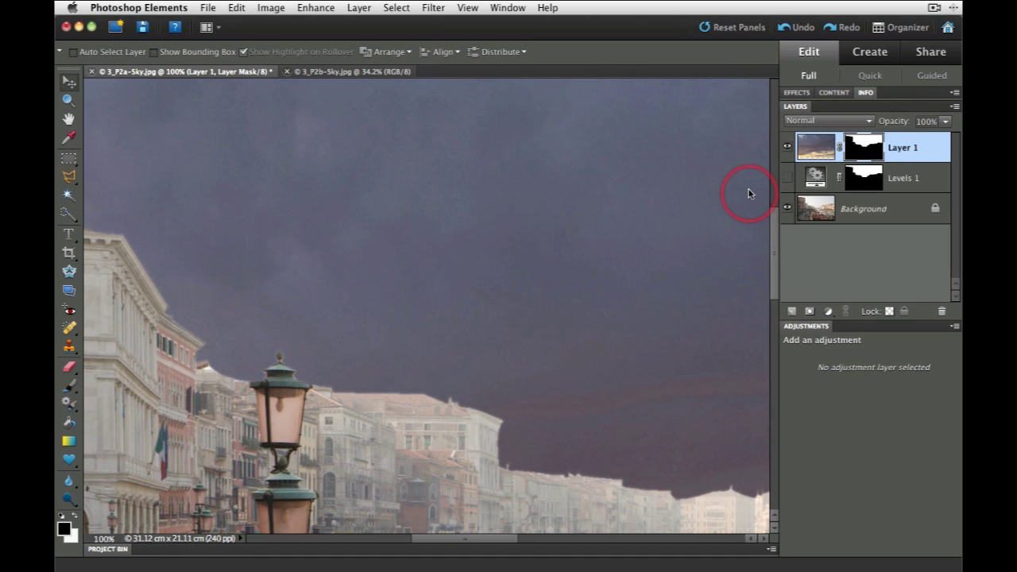
# Fit the photo on screen, unlink Layer 1 from its mask, and target the sky image thumbnail.
pyautogui.press('super+0')
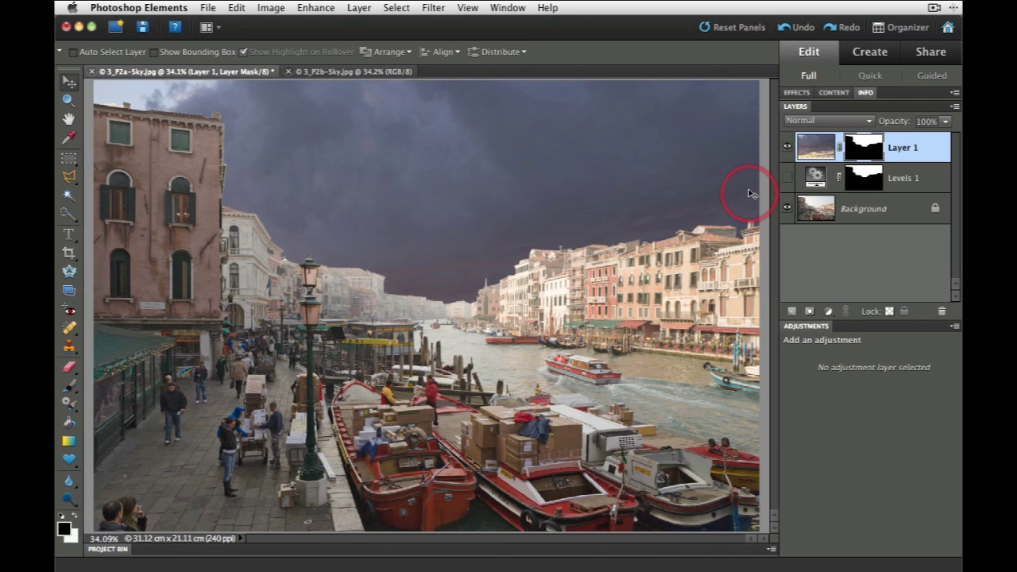
pyautogui.click(816, 150)
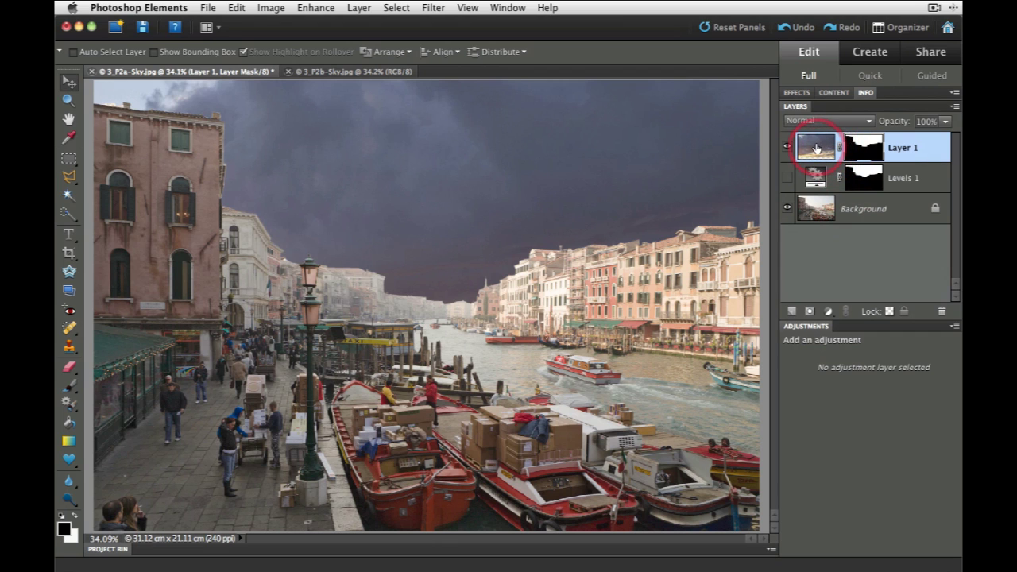
pyautogui.click(840, 150)
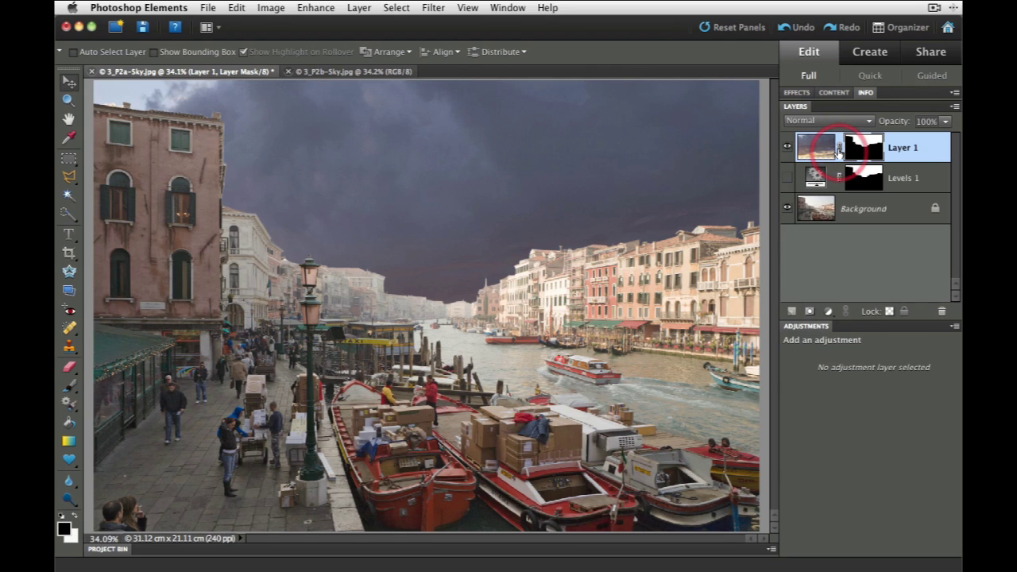
pyautogui.click(839, 148)
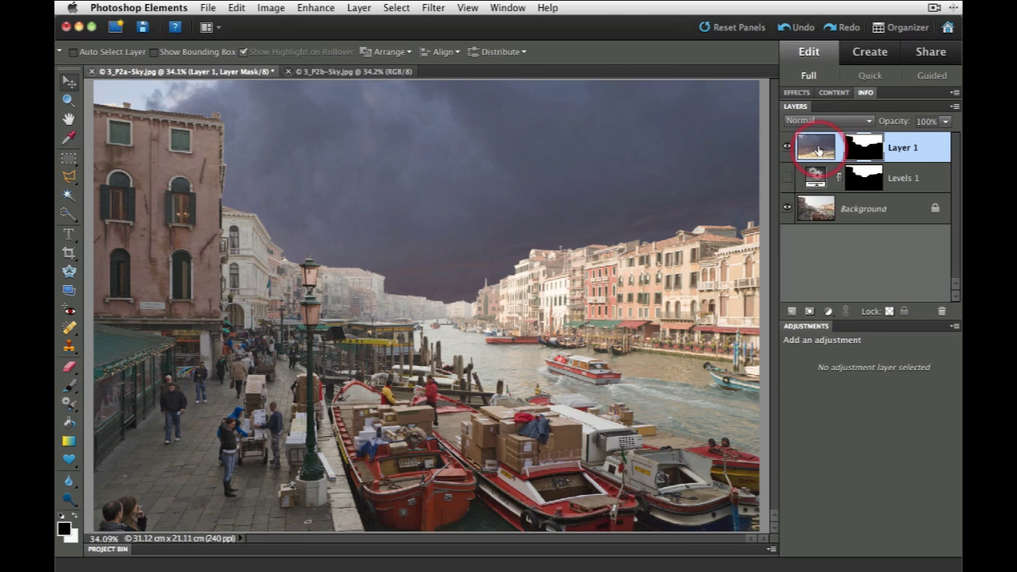
pyautogui.click(818, 150)
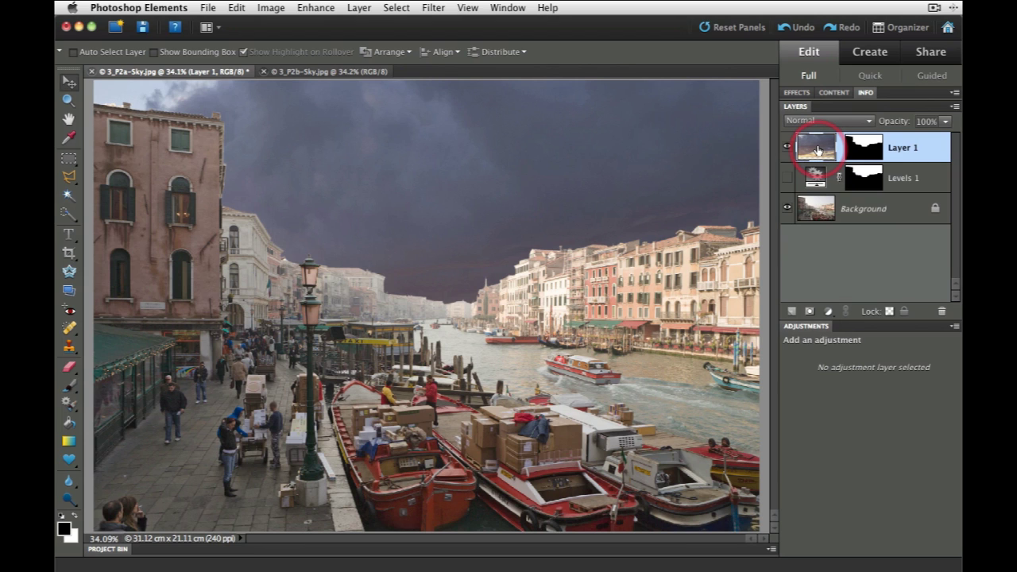
# Free Transform the sky toward the horizon, stretch its top, narrow it, commit, and fit on screen.
pyautogui.hotkey('ctrl', 't')
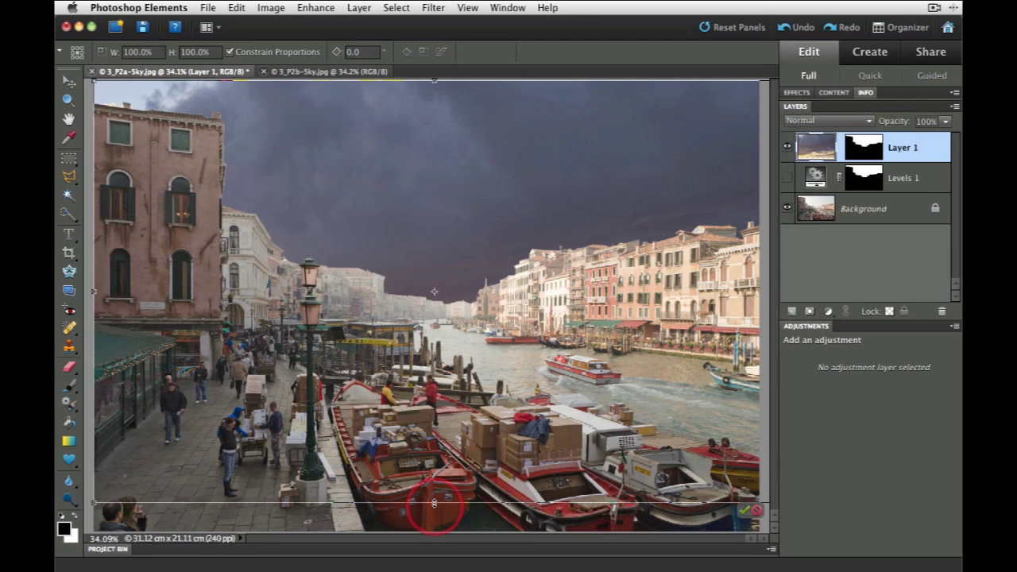
pyautogui.moveTo(434, 502); pyautogui.dragTo(442, 310)
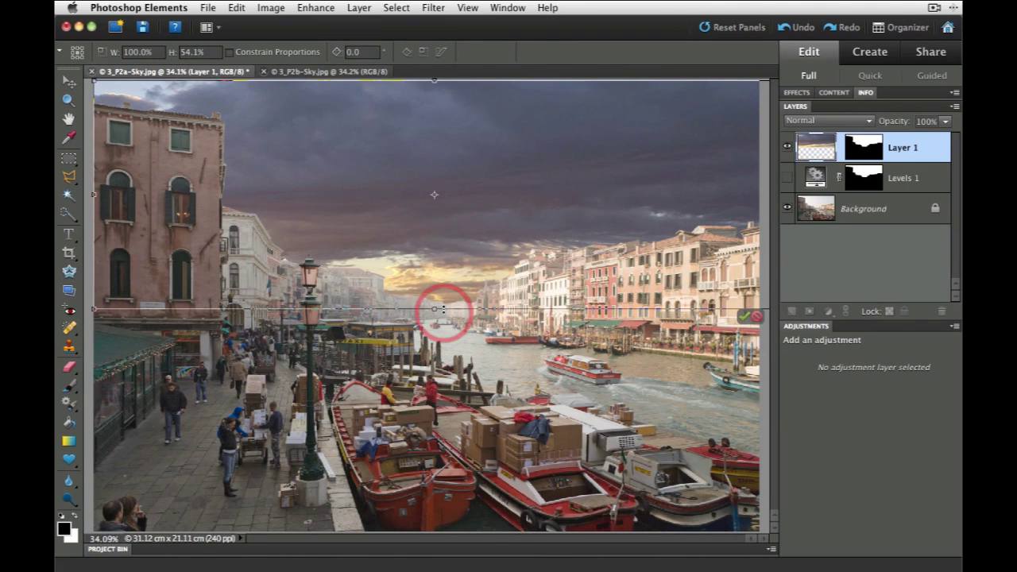
pyautogui.press('super+minus')
pyautogui.press('super+minus')
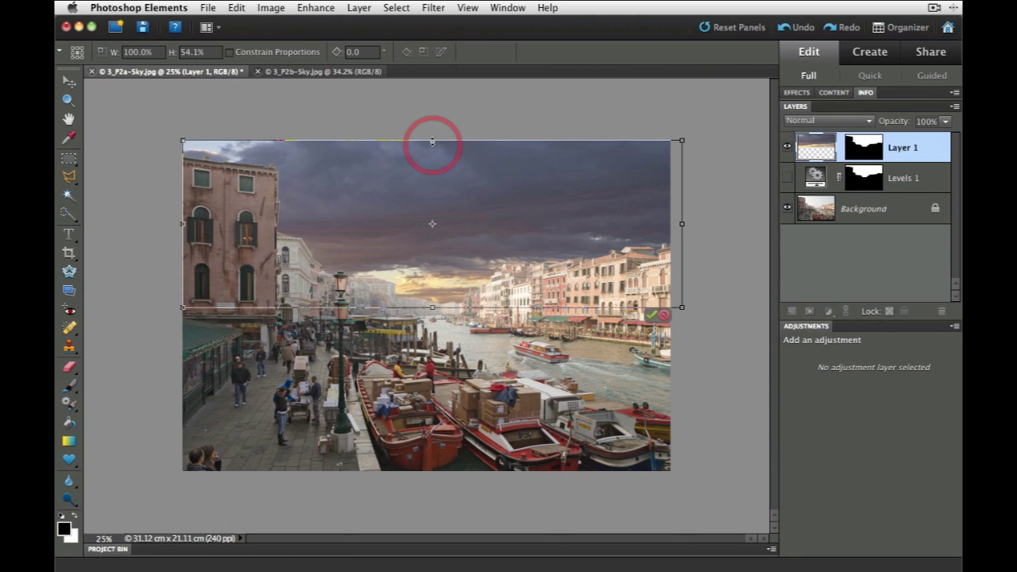
pyautogui.moveTo(433, 142); pyautogui.dragTo(432, 99)
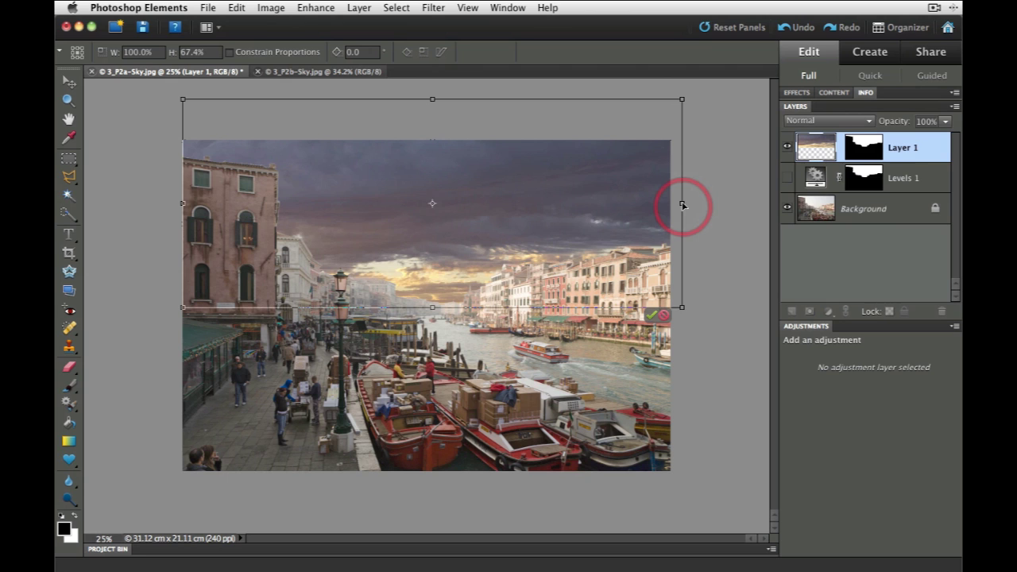
pyautogui.moveTo(682, 205); pyautogui.dragTo(672, 205)
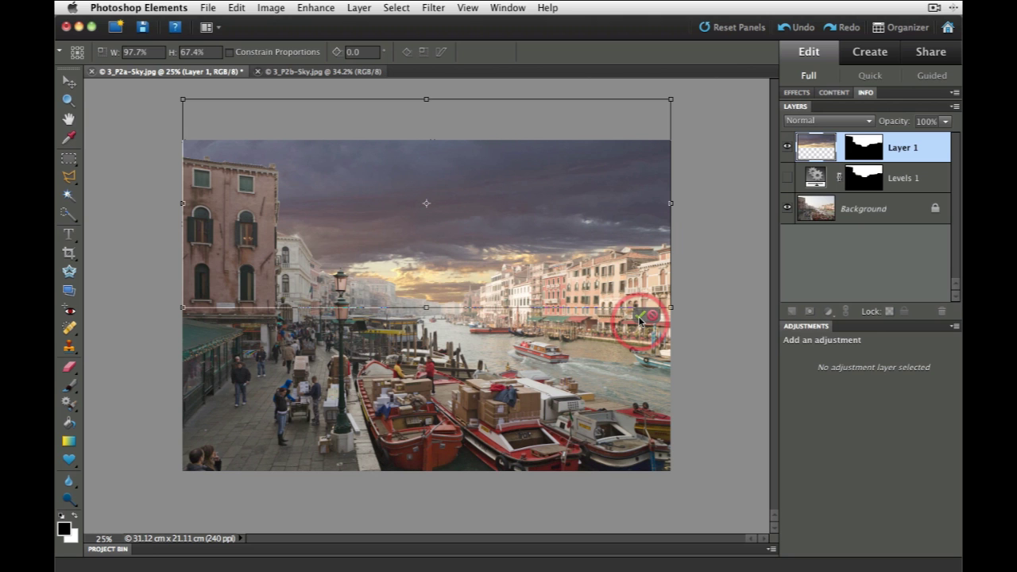
pyautogui.click(640, 316)
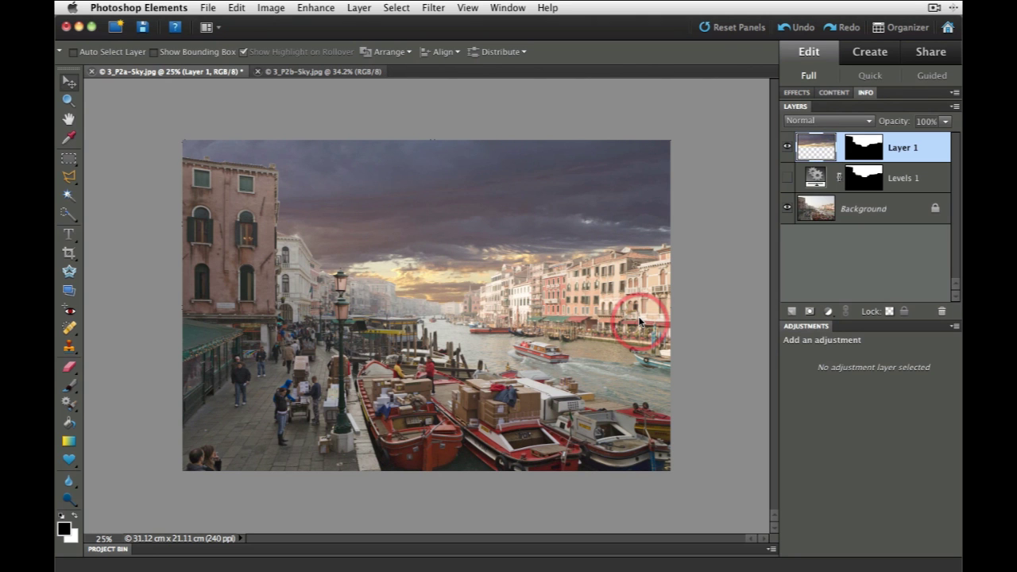
pyautogui.press('super+0')
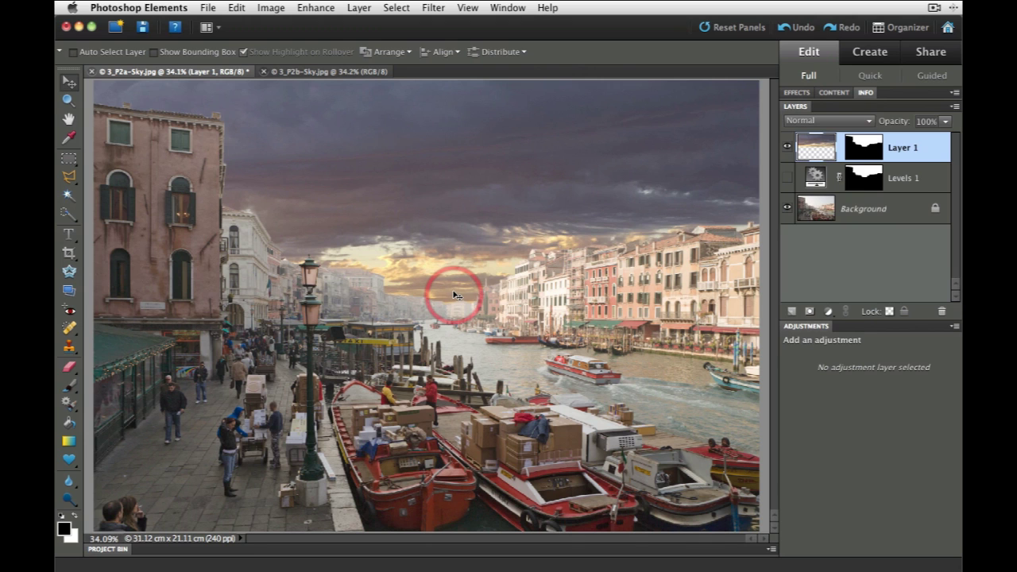
# Add a Levels adjustment using Use Previous Layer to Create Clipping Mask, and set midtones to 1.99.
pyautogui.click(828, 311)
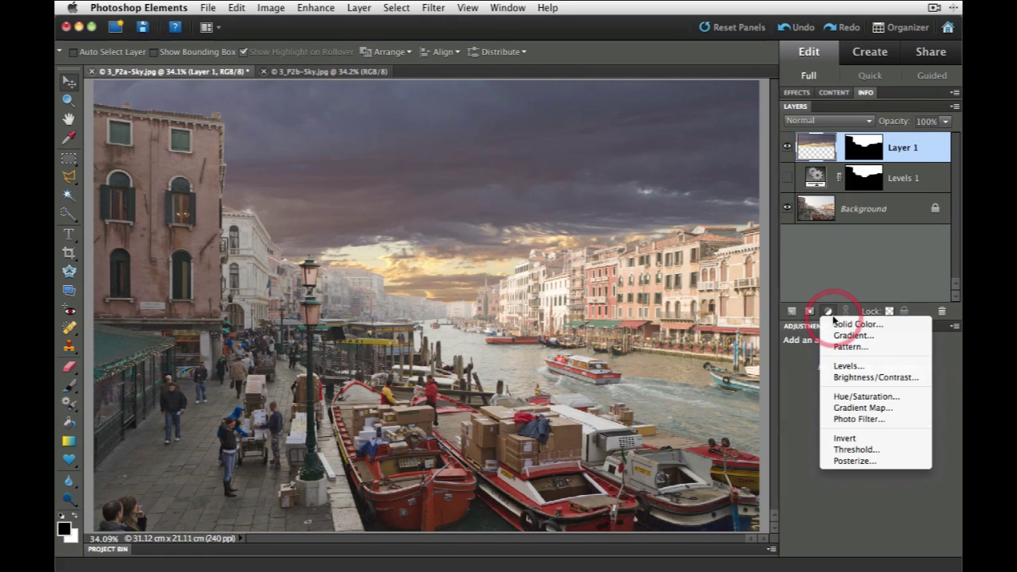
pyautogui.click(838, 366)
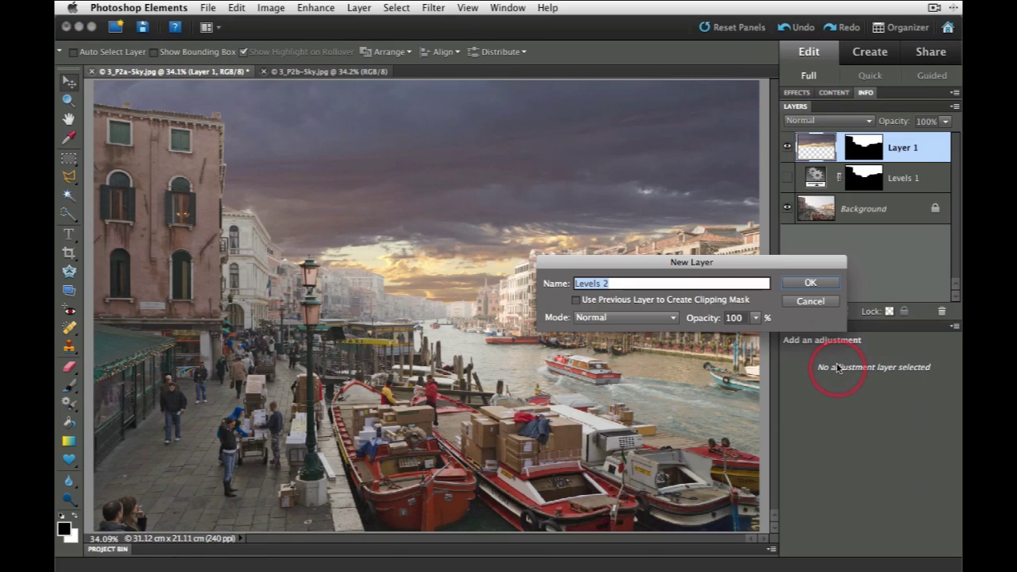
pyautogui.click(577, 302)
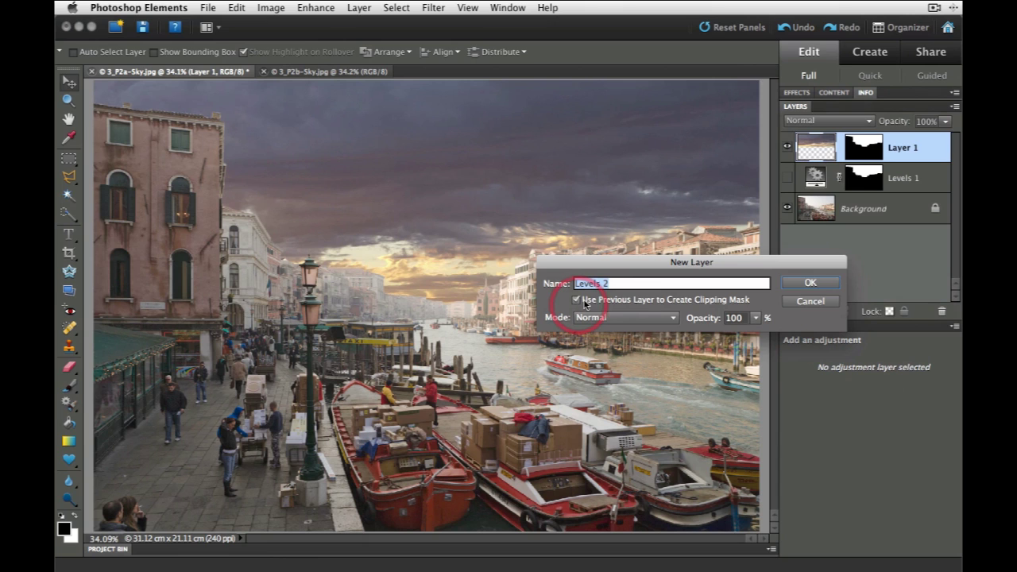
pyautogui.click(811, 284)
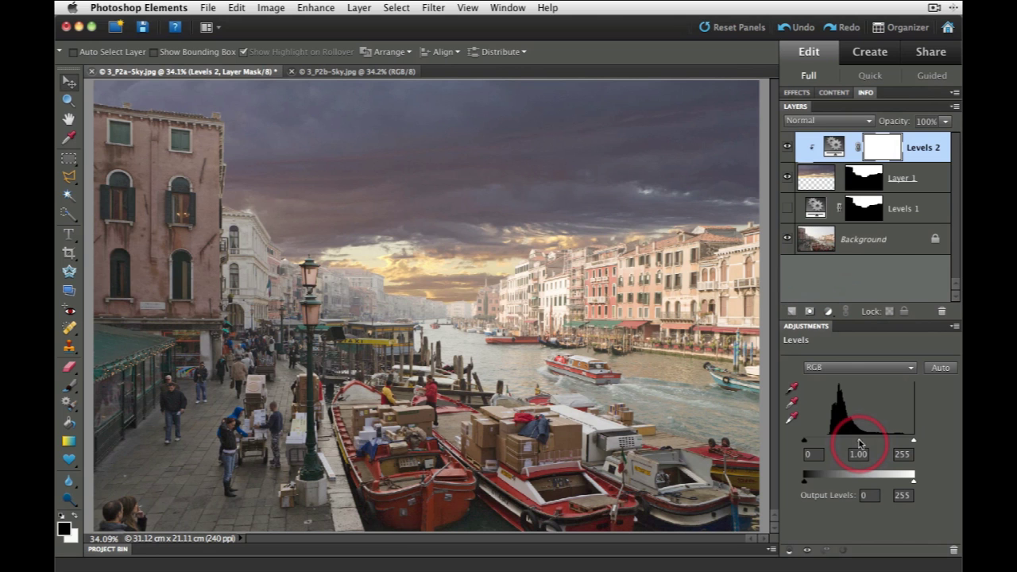
pyautogui.moveTo(859, 443); pyautogui.dragTo(832, 443)
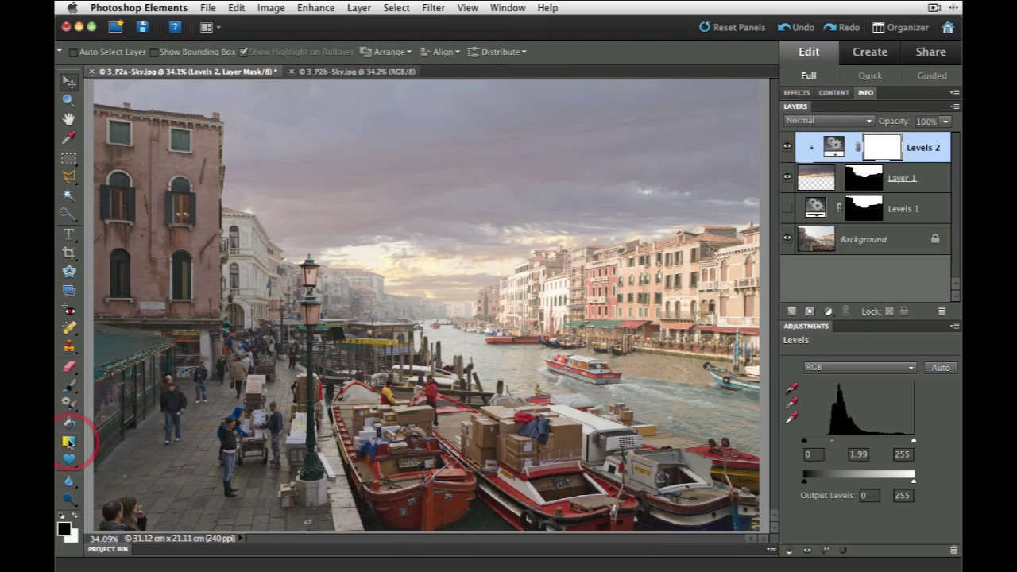
# Set up the Gradient tool with the black-to-white preset, Linear style, and Reverse unchecked.
pyautogui.click(69, 442)
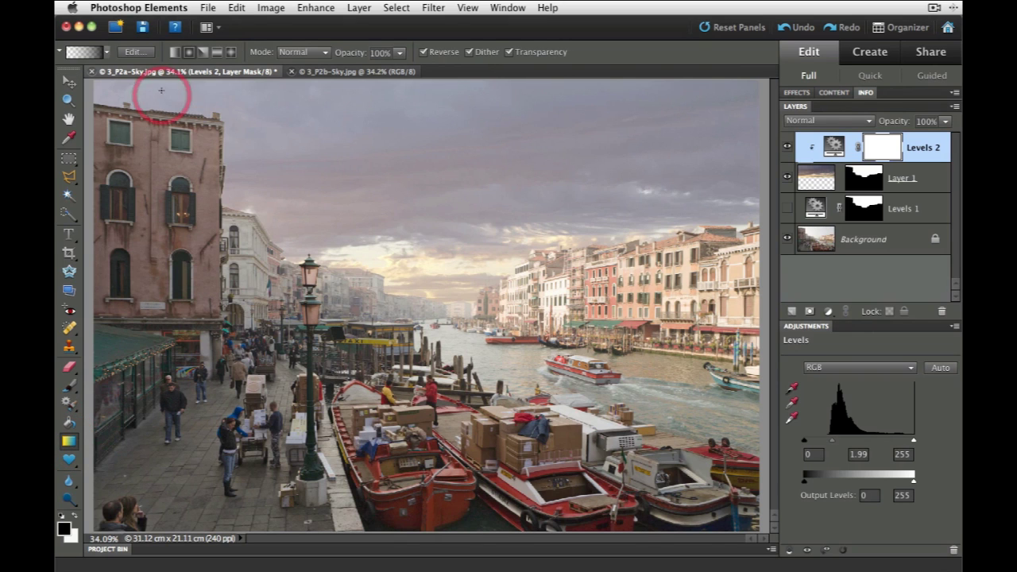
pyautogui.click(107, 52)
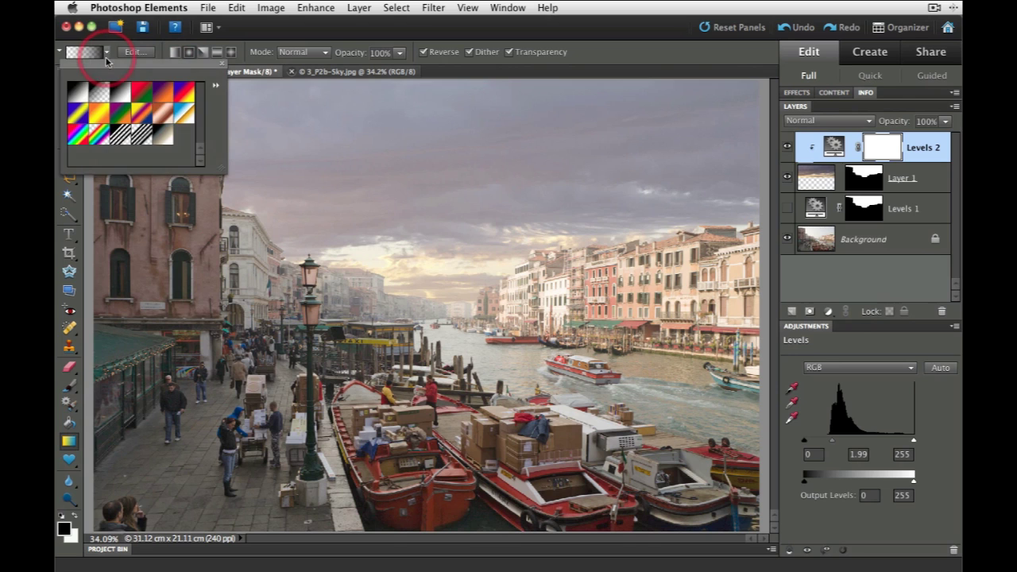
pyautogui.click(120, 93)
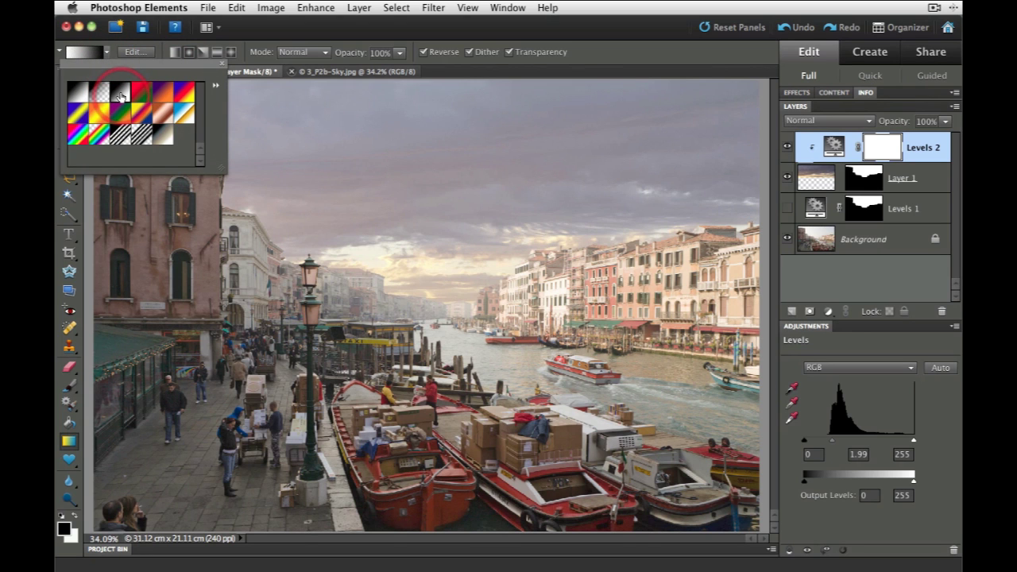
pyautogui.click(175, 56)
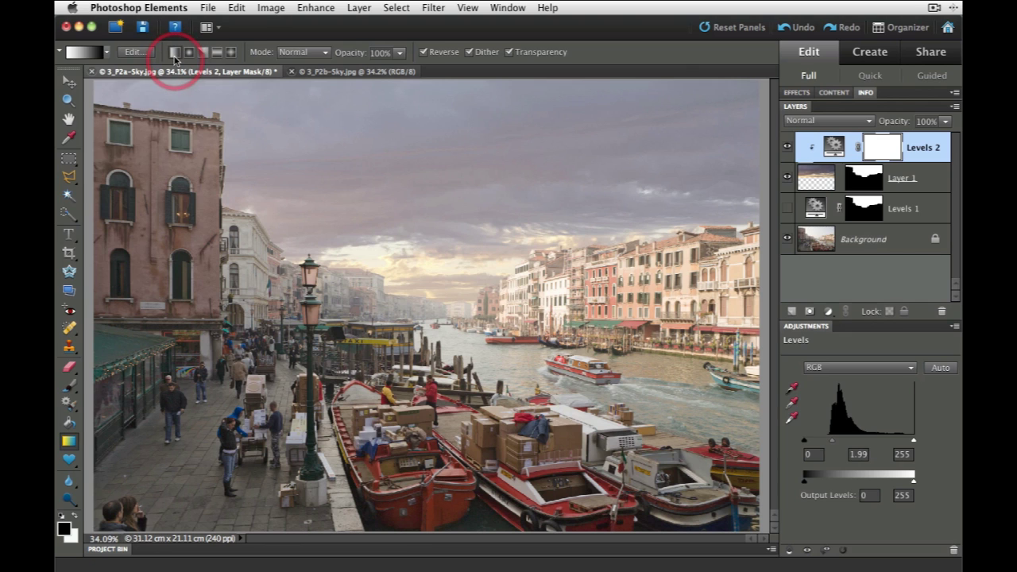
pyautogui.click(434, 57)
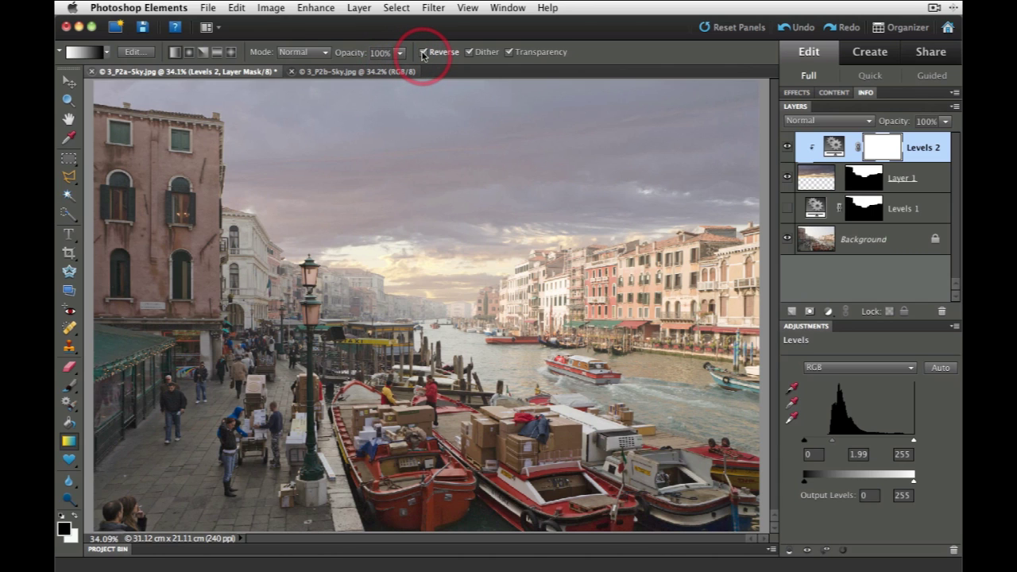
pyautogui.click(422, 52)
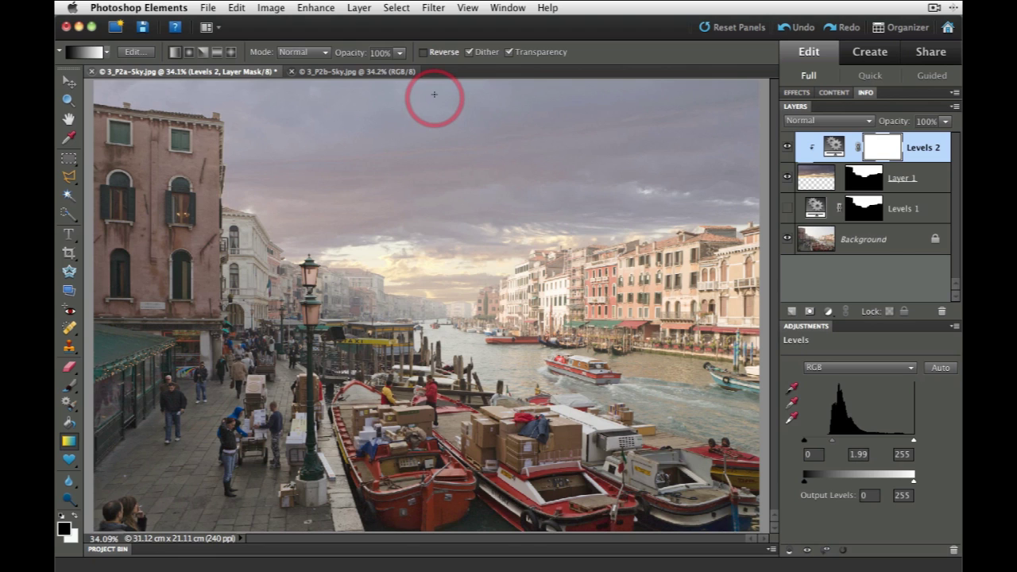
# Drag a gradient on the Levels 2 mask from upper sky to horizon, then fix the left building's edge.
pyautogui.moveTo(434, 94); pyautogui.dragTo(433, 293)
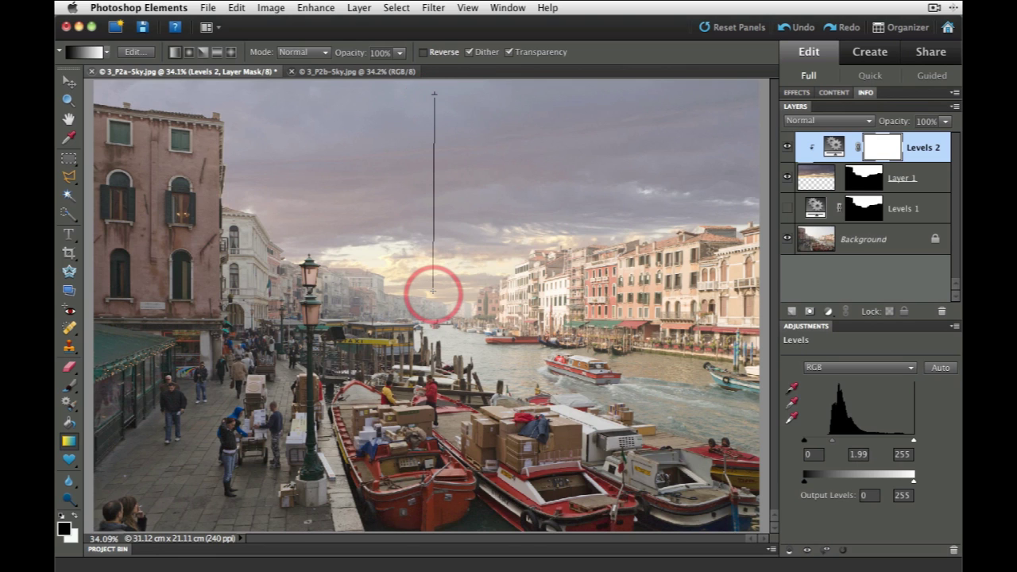
pyautogui.moveTo(432, 293); pyautogui.dragTo(434, 293)
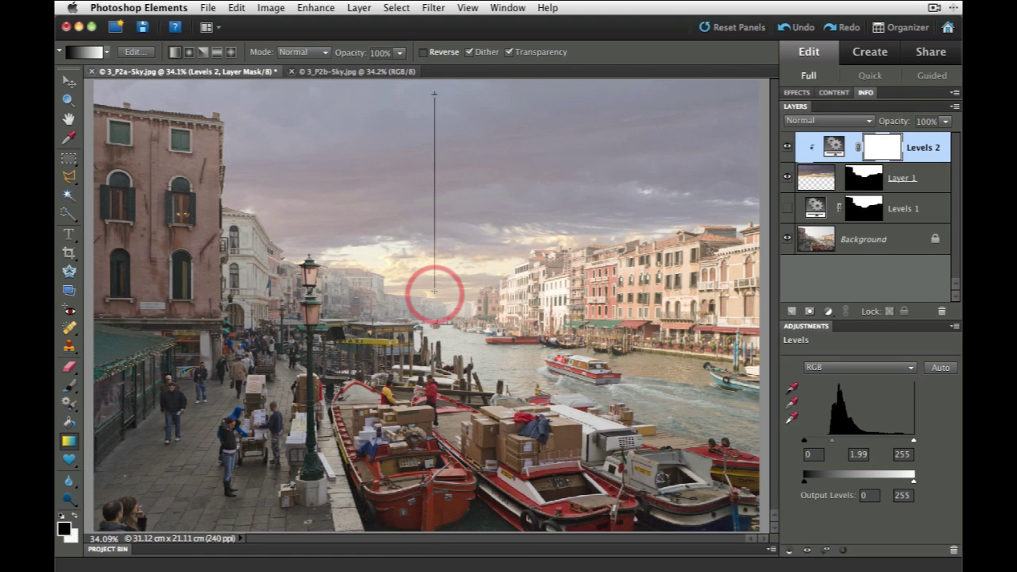
pyautogui.moveTo(432, 291); pyautogui.dragTo(434, 292)
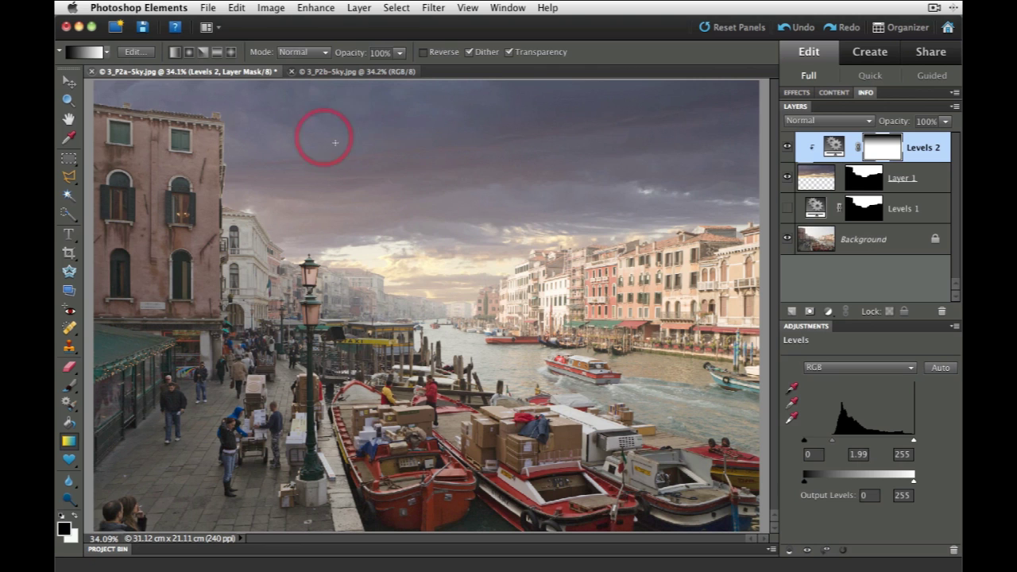
pyautogui.moveTo(422, 165); pyautogui.dragTo(422, 290)
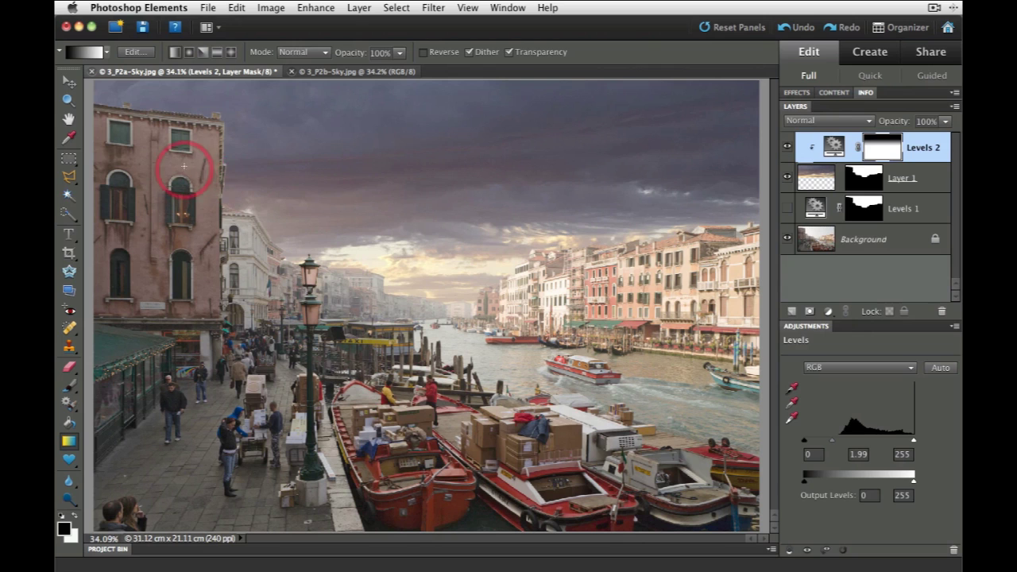
pyautogui.moveTo(204, 184)
pyautogui.mouseDown()
pyautogui.moveTo(256, 196)
pyautogui.moveTo(224, 199)
pyautogui.mouseUp()
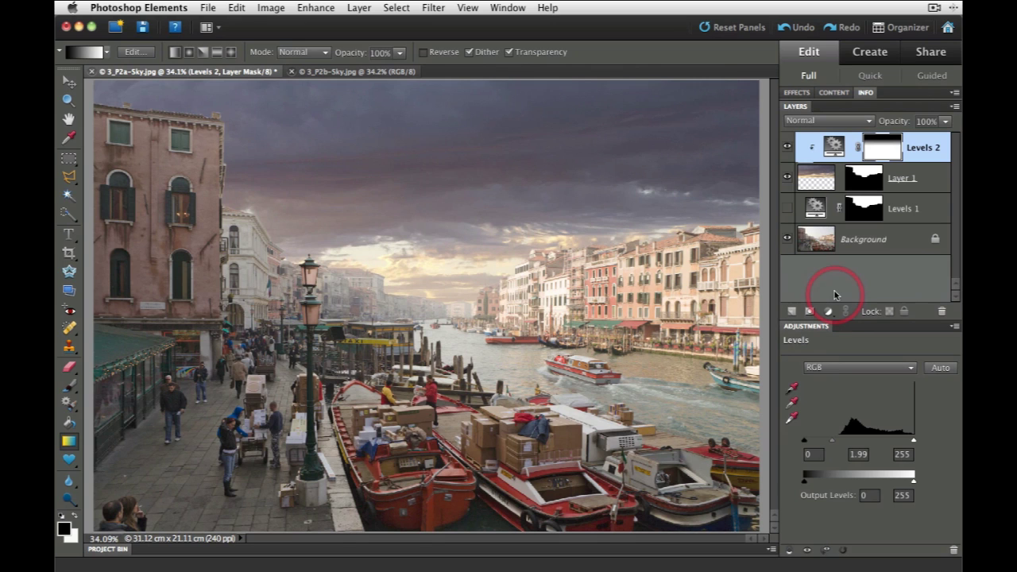
# Add a Levels 3 adjustment with Use Previous Layer to Create Clipping Mask ticked.
pyautogui.click(827, 310)
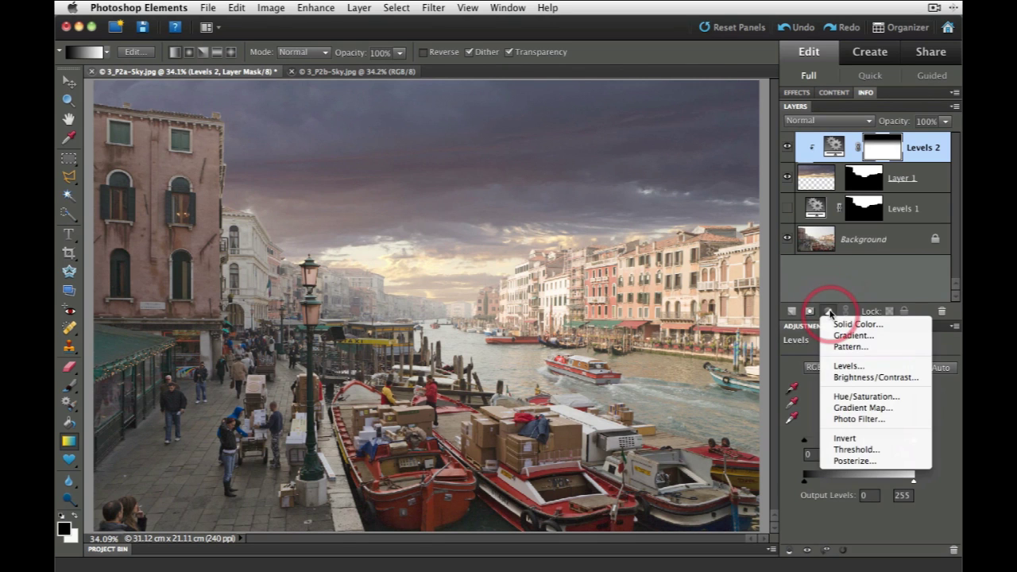
pyautogui.click(842, 365)
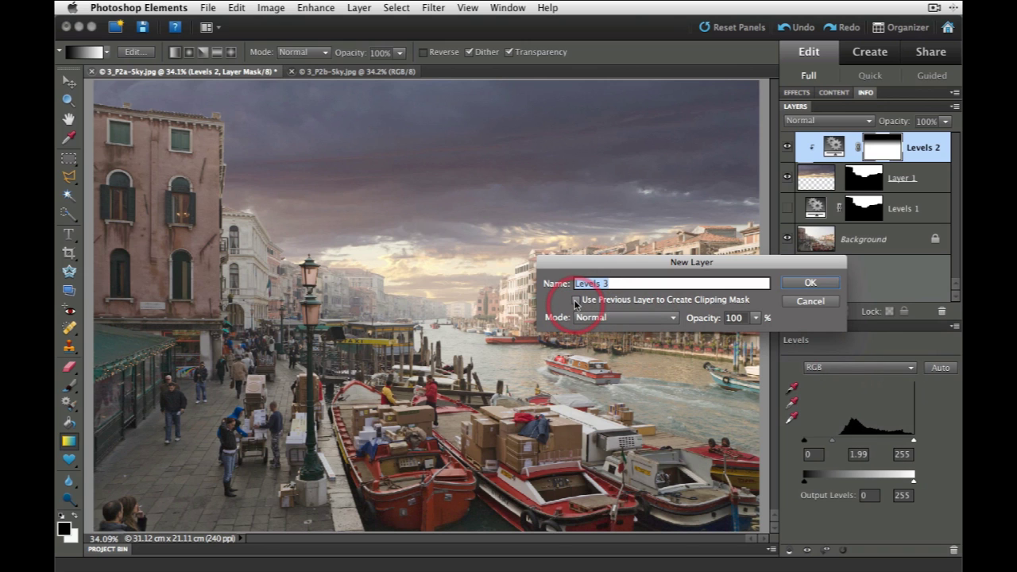
pyautogui.click(807, 284)
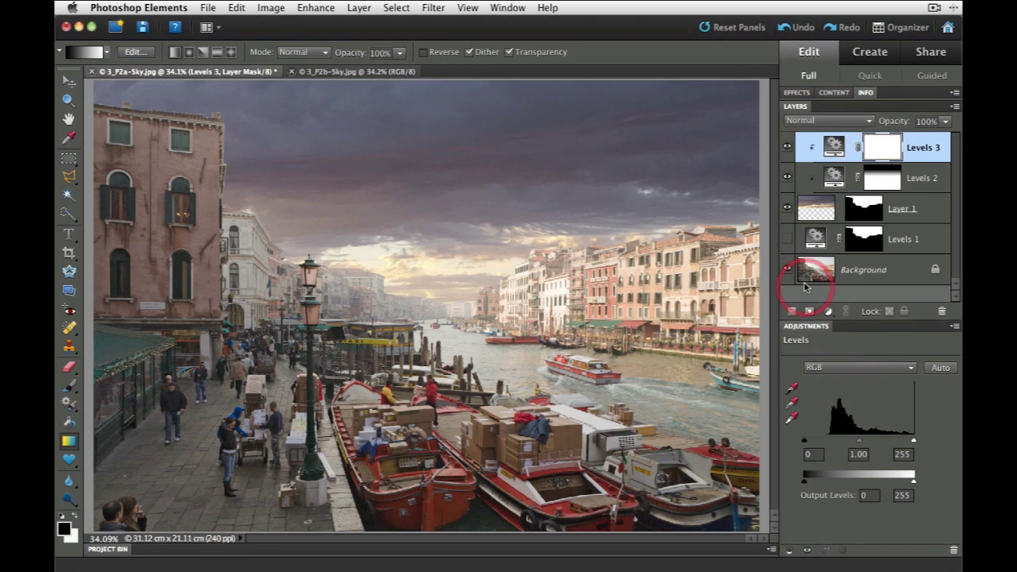
# In Levels 3, raise the Red midtones to 1.20 and lower the Green midtones to 0.83.
pyautogui.click(870, 368)
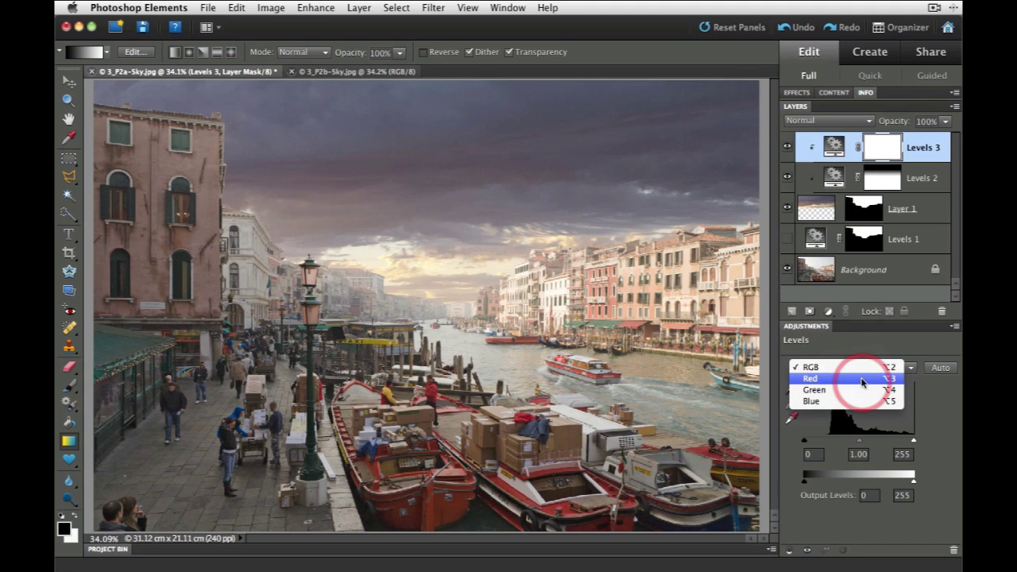
pyautogui.click(862, 380)
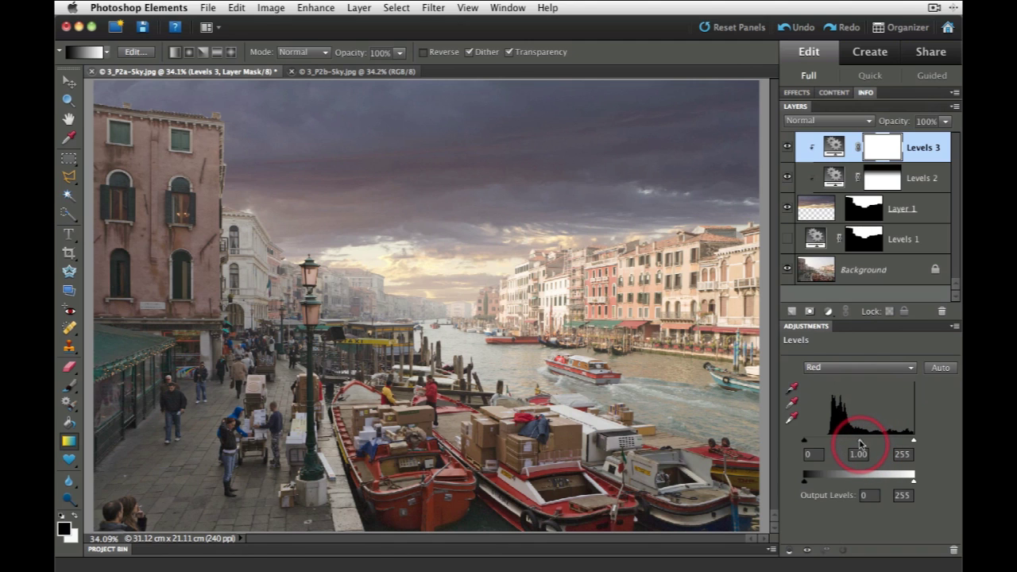
pyautogui.moveTo(860, 443); pyautogui.dragTo(852, 443)
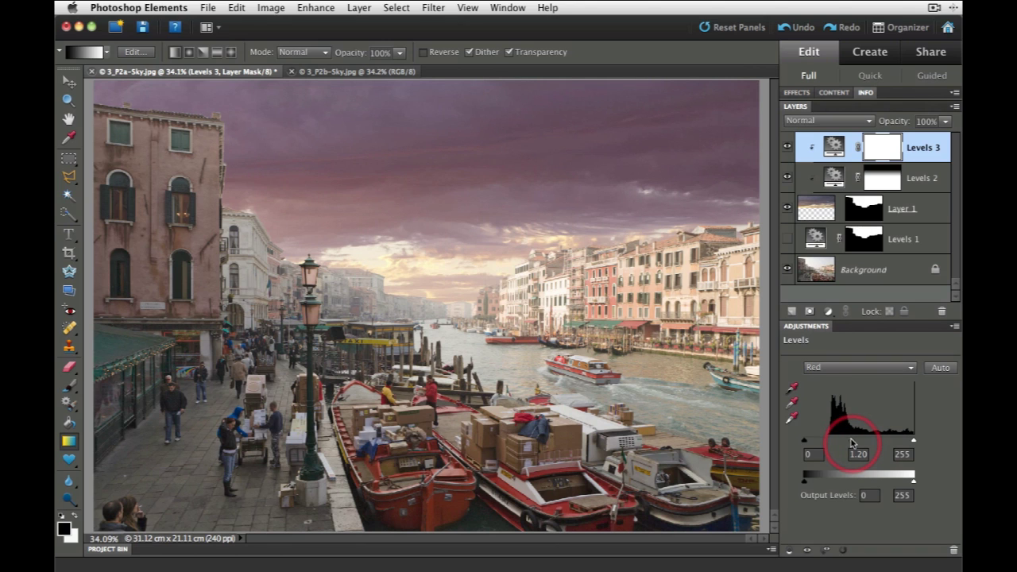
pyautogui.click(874, 367)
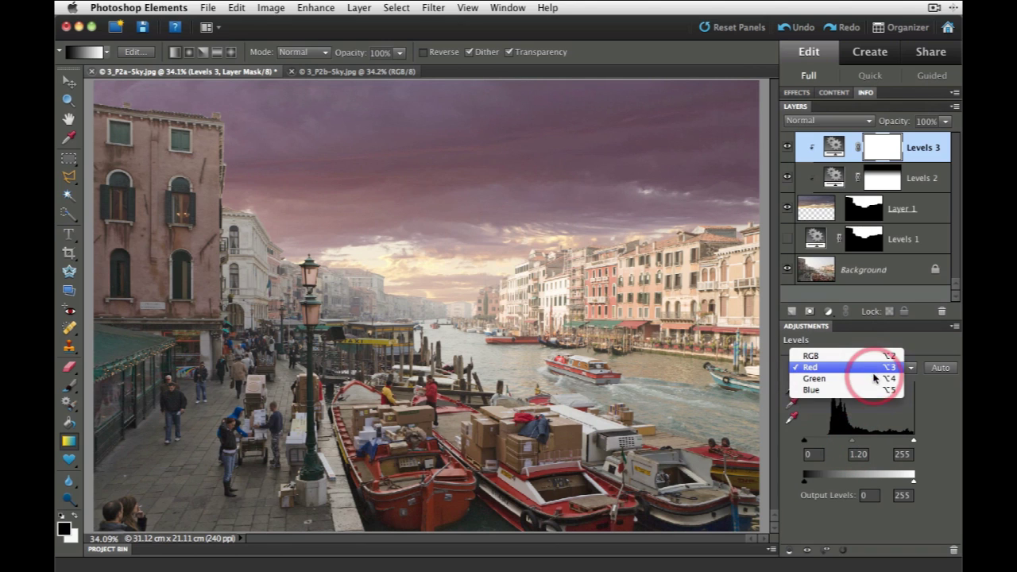
pyautogui.click(874, 378)
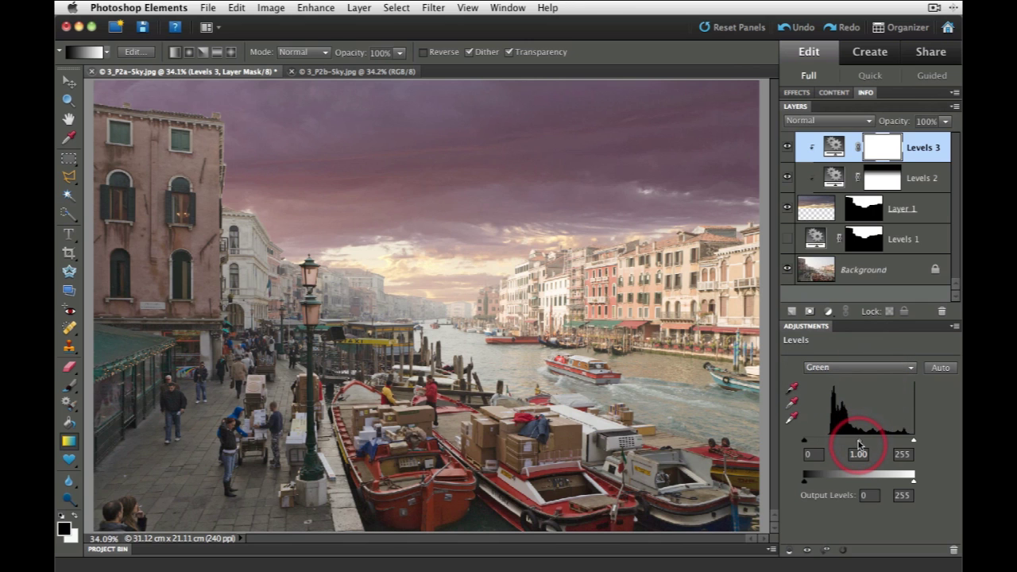
pyautogui.moveTo(859, 443); pyautogui.dragTo(859, 444)
# Push the Red channel midtones further up to 1.30.
pyautogui.click(869, 367)
pyautogui.click(841, 355)
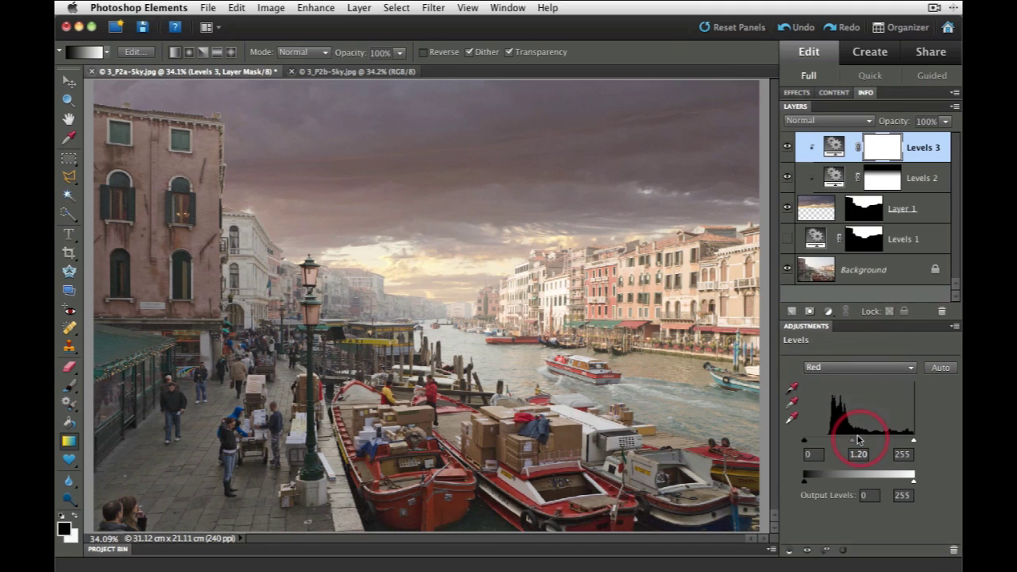
pyautogui.moveTo(858, 437); pyautogui.dragTo(850, 443)
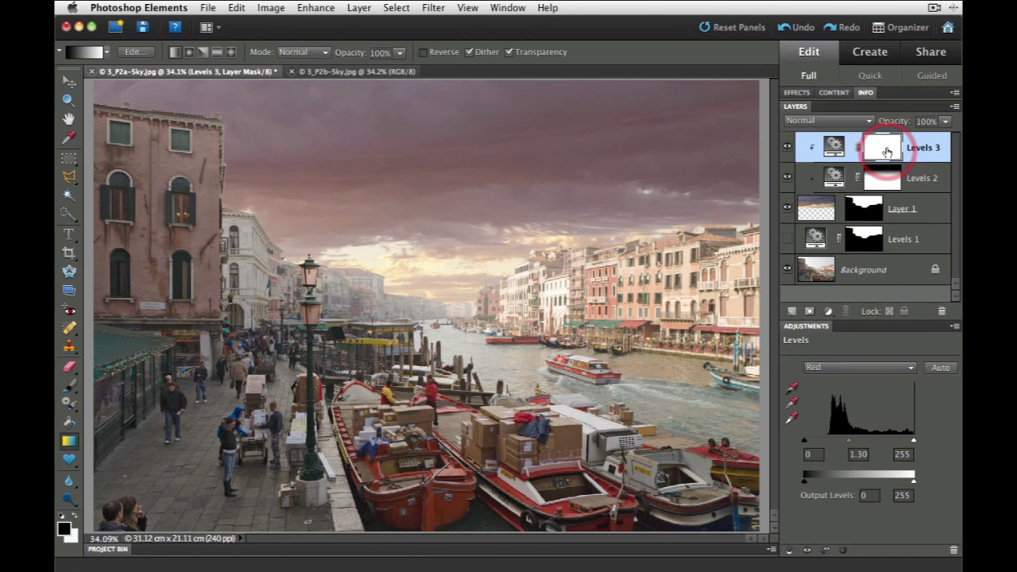
pyautogui.moveTo(886, 151); pyautogui.dragTo(882, 151)
# Drag a reversed radial Foreground to Transparent gradient across the Levels 3 mask toward the upper-left sky.
pyautogui.click(189, 54)
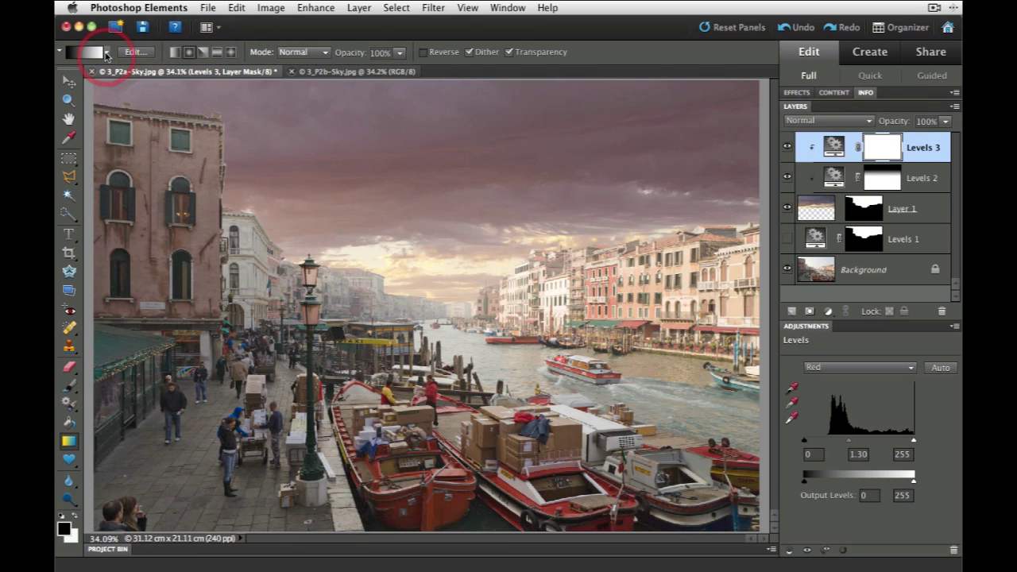
pyautogui.click(106, 53)
pyautogui.click(98, 93)
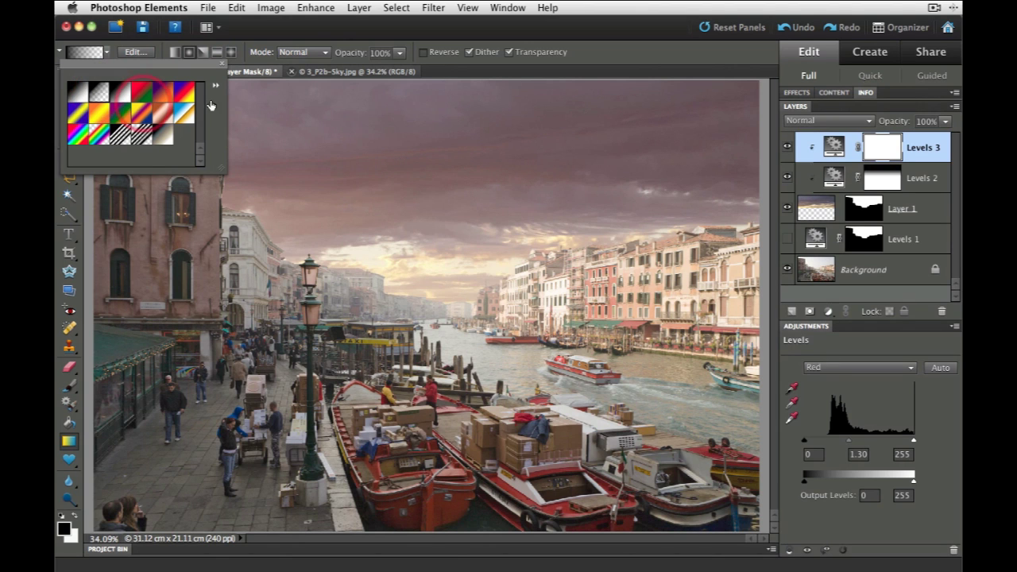
pyautogui.click(424, 53)
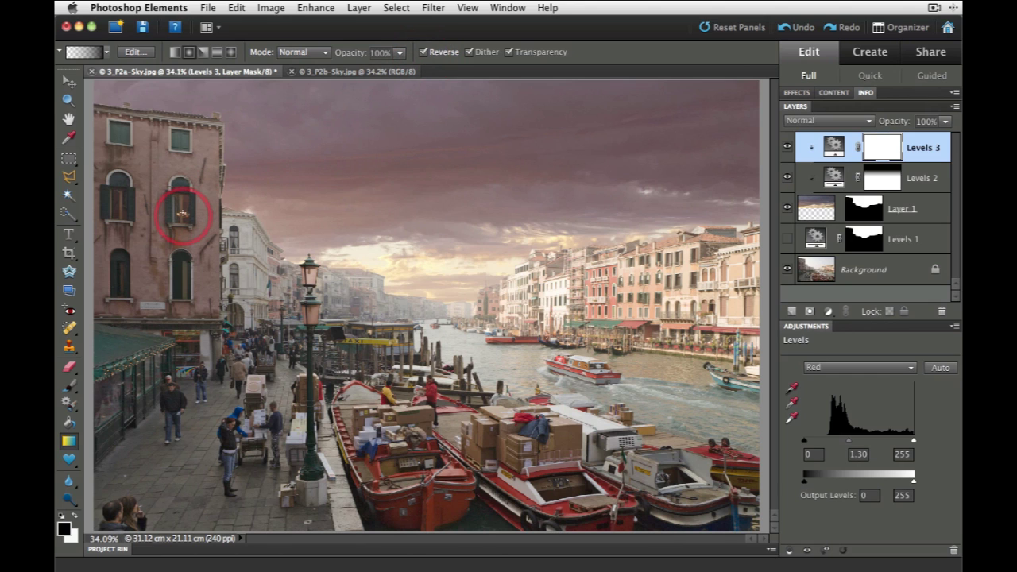
pyautogui.moveTo(184, 209); pyautogui.dragTo(412, 130)
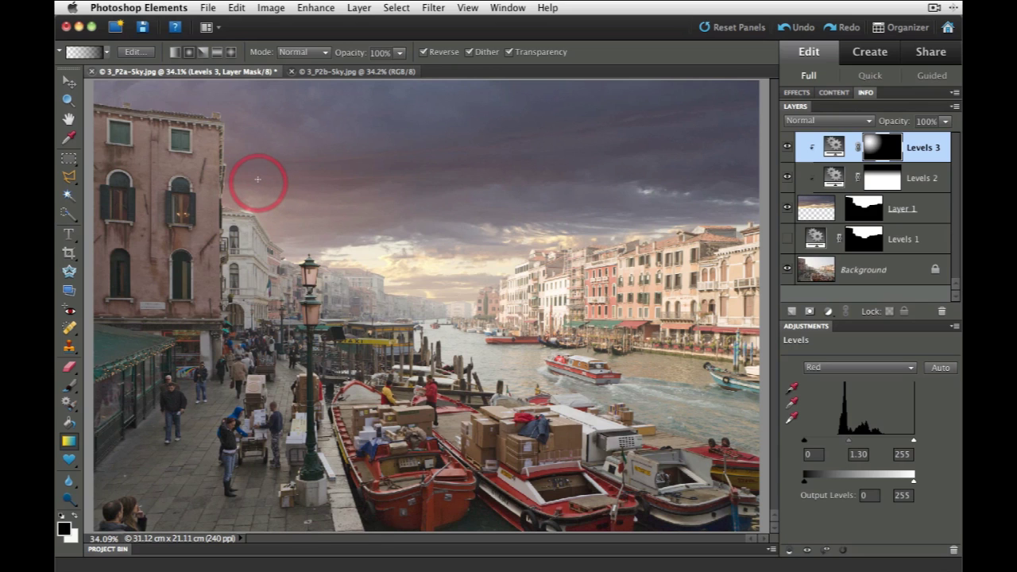
# Draw a large rectangular marquee across the scene's middle and Copy Merged it.
pyautogui.click(70, 161)
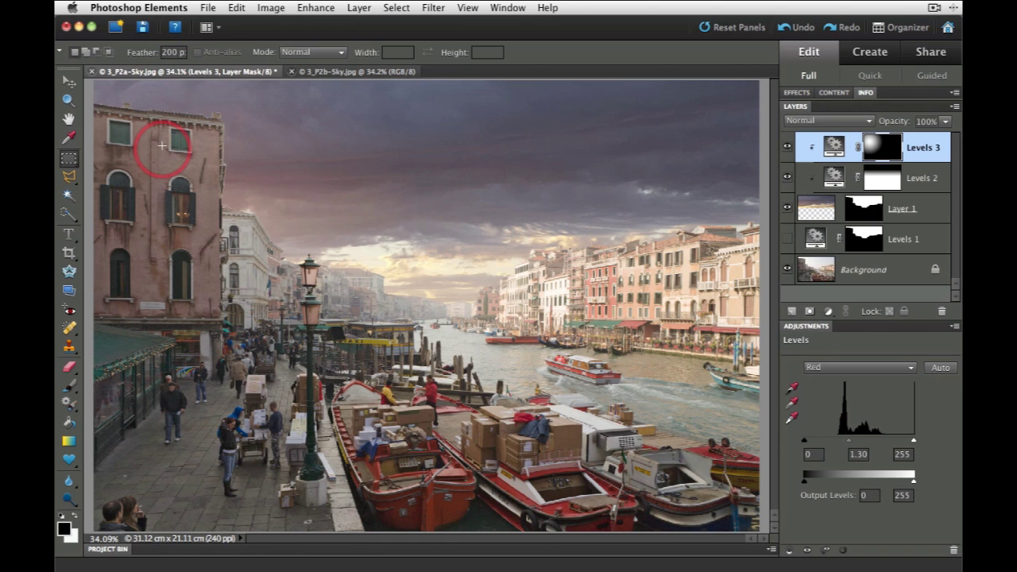
pyautogui.moveTo(161, 145); pyautogui.dragTo(696, 470)
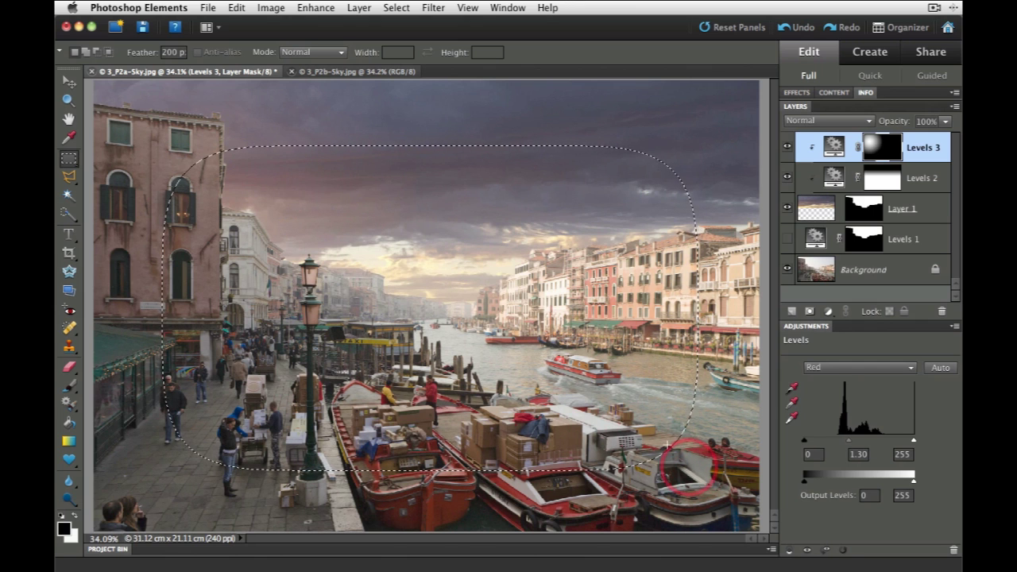
pyautogui.click(231, 9)
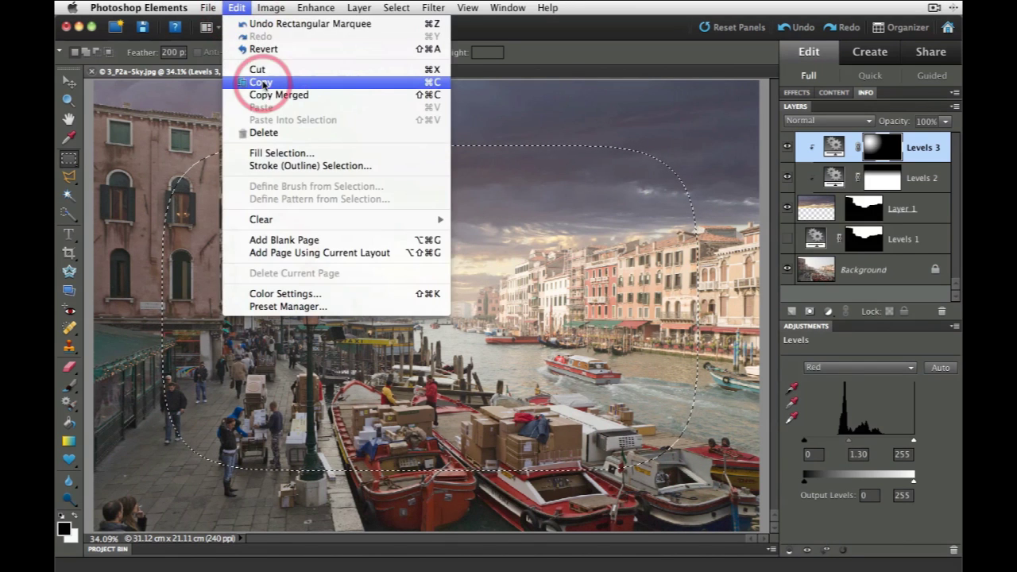
pyautogui.click(261, 92)
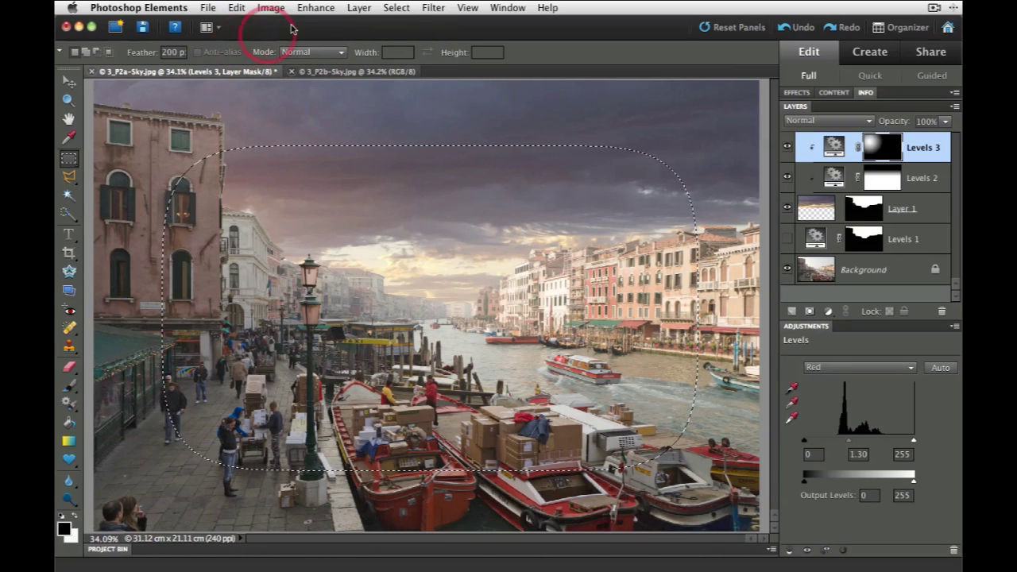
# Invert the selection, Copy Merged the outer border, and paste it as Layer 2.
pyautogui.click(394, 10)
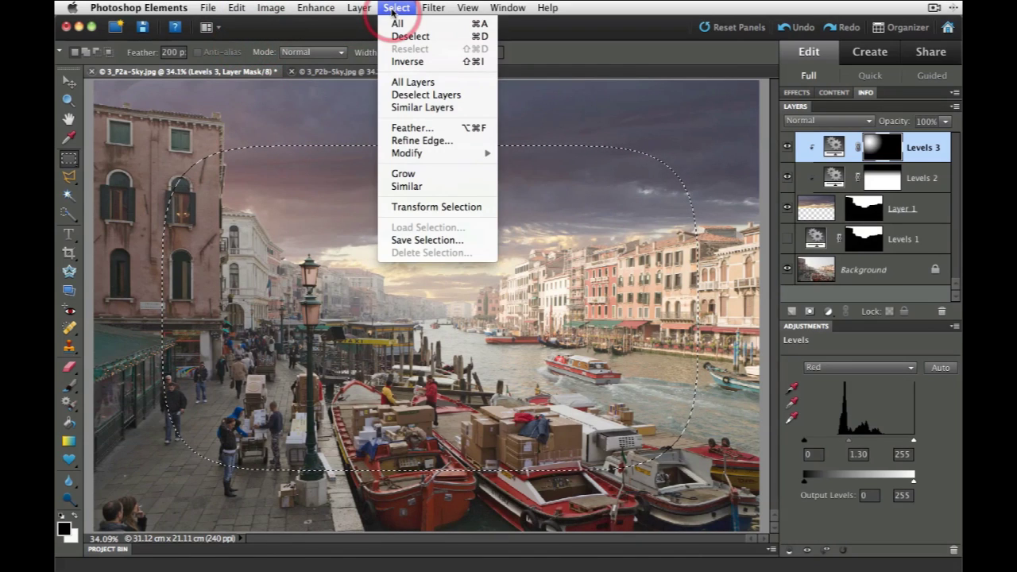
pyautogui.click(399, 62)
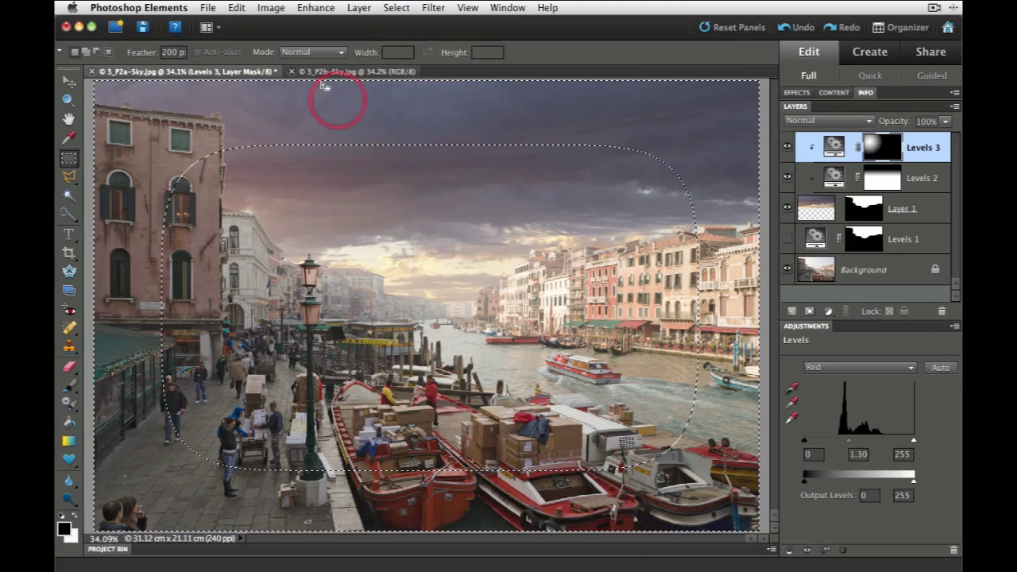
pyautogui.click(237, 8)
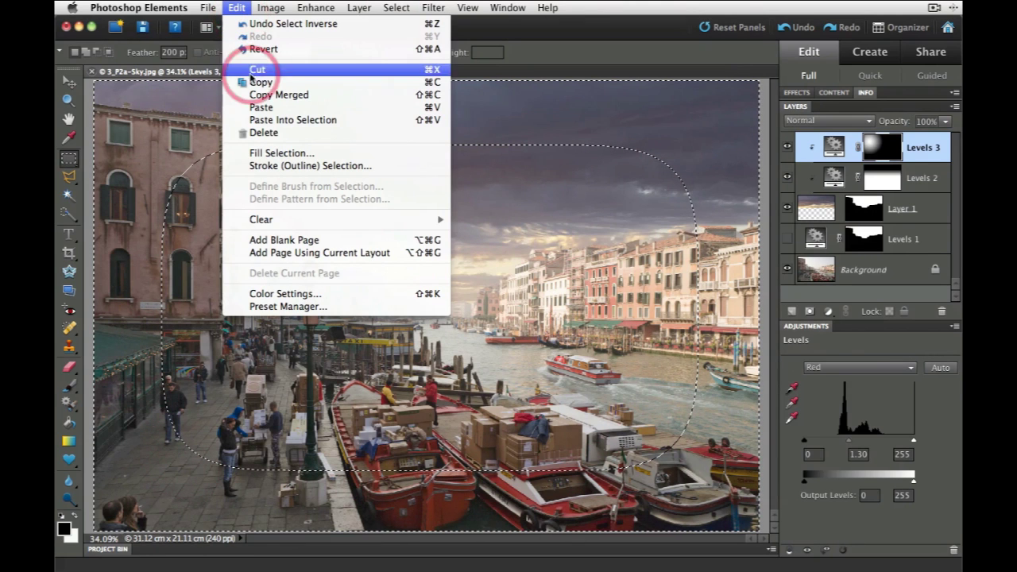
pyautogui.click(251, 94)
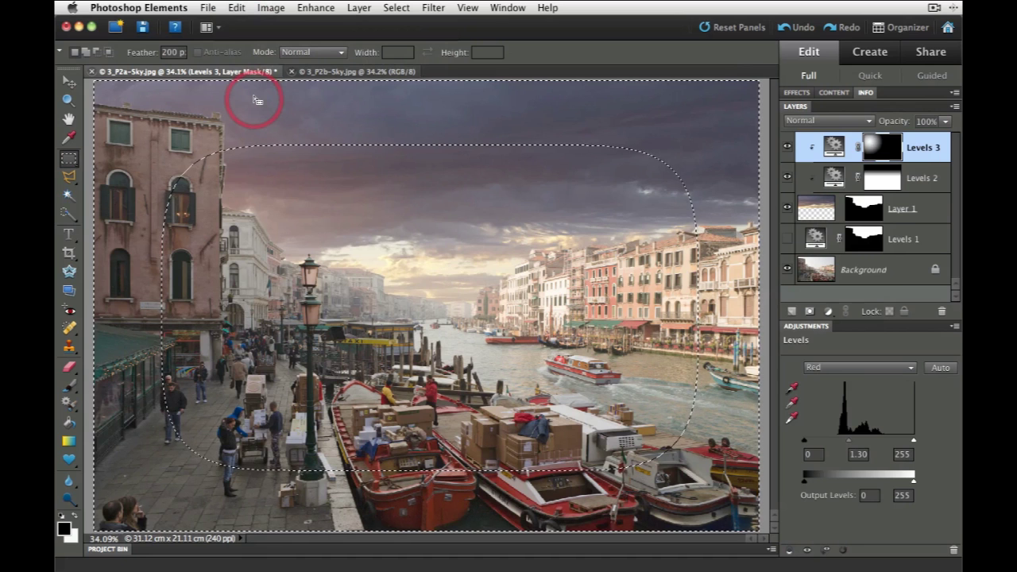
pyautogui.click(239, 7)
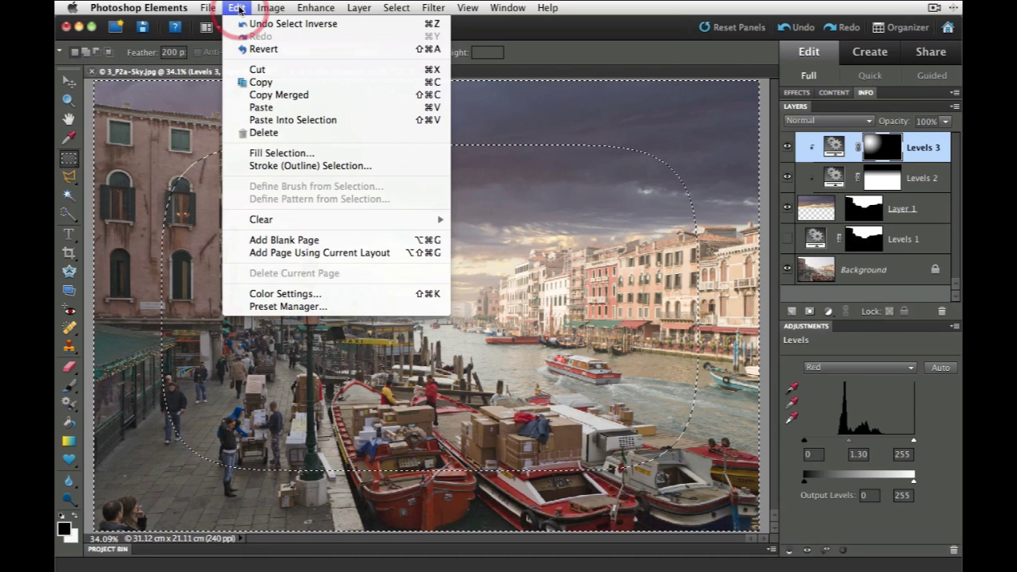
pyautogui.click(262, 109)
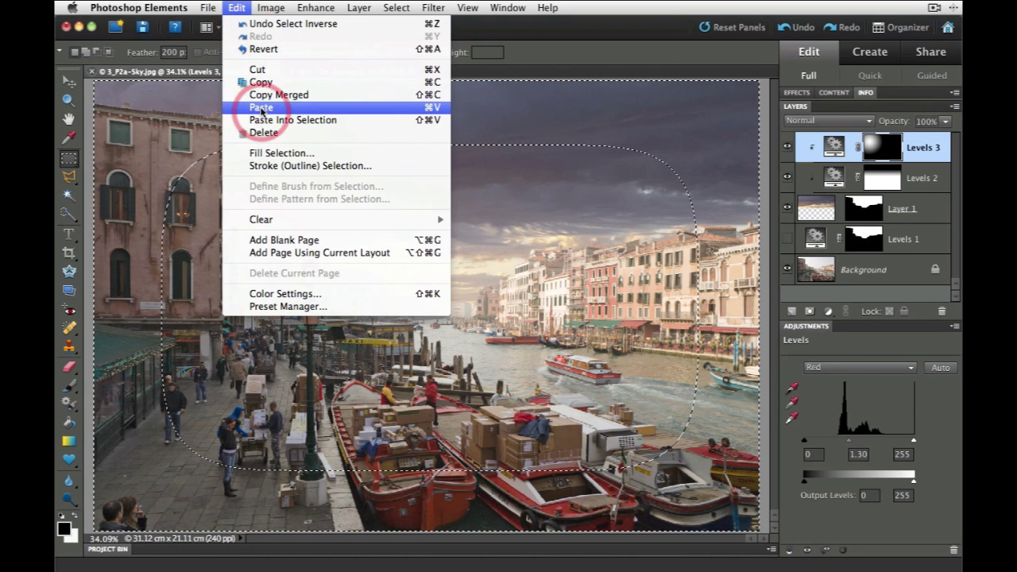
pyautogui.click(838, 147)
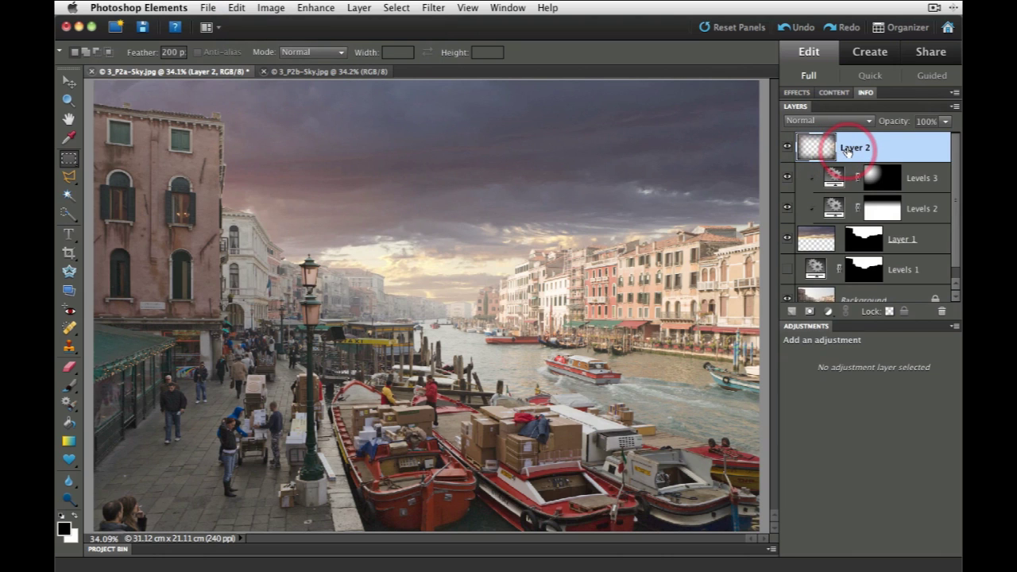
# Rename Layer 2 to 'Vignette'.
pyautogui.doubleClick(847, 148)
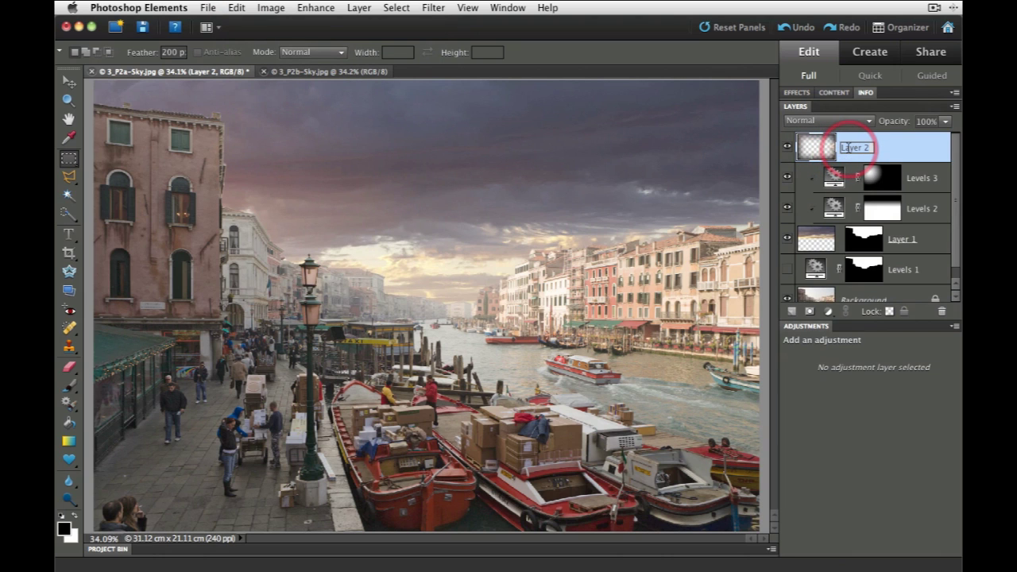
pyautogui.write('Vignette')
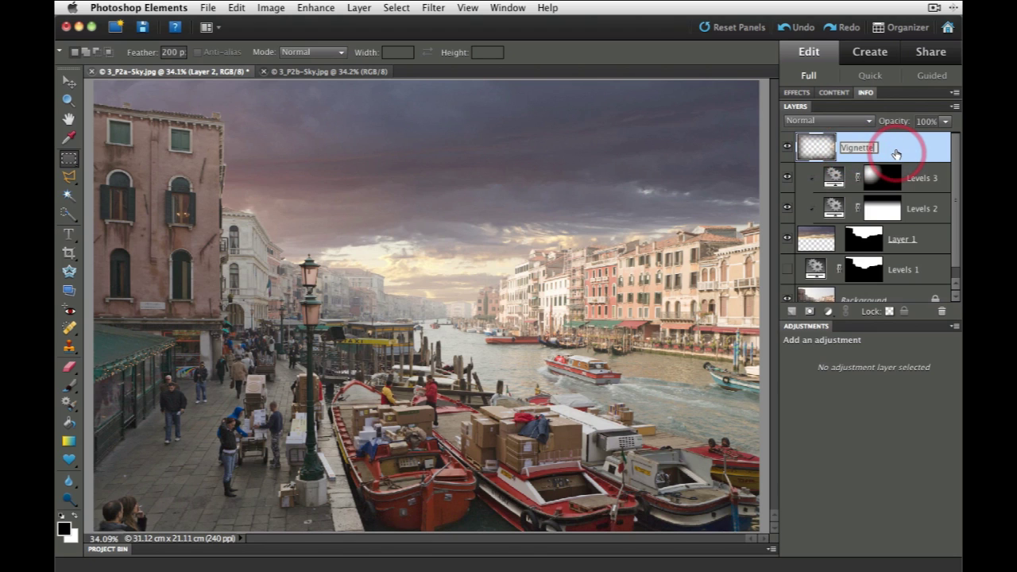
pyautogui.click(896, 153)
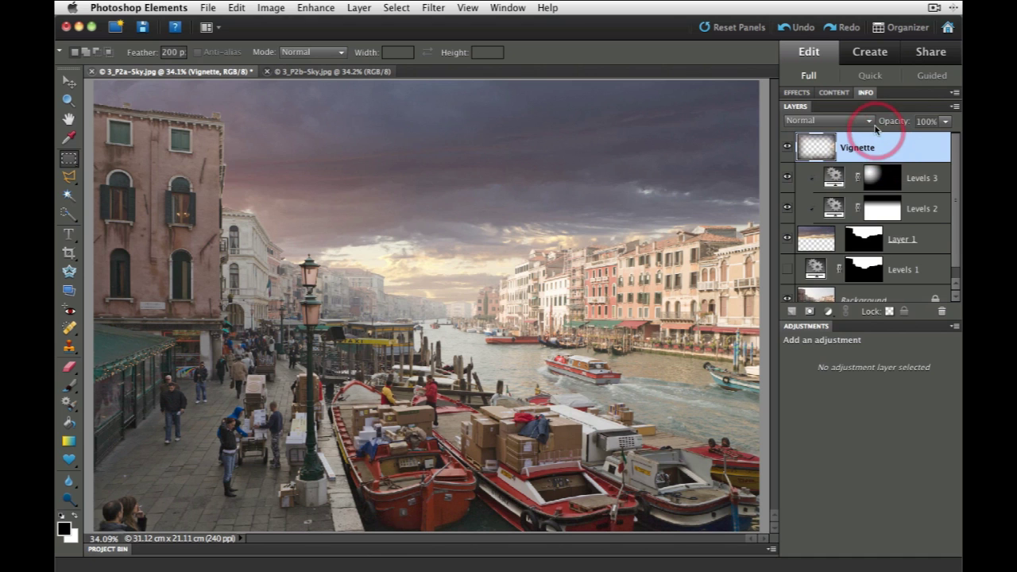
# Set the Vignette layer's blend mode to Multiply at 50% opacity.
pyautogui.click(868, 122)
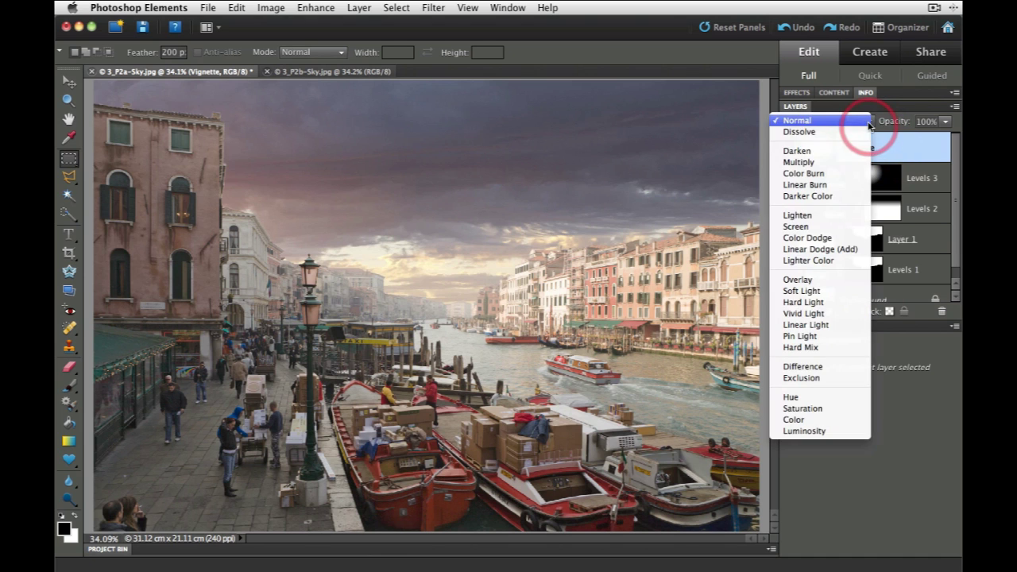
pyautogui.click(827, 162)
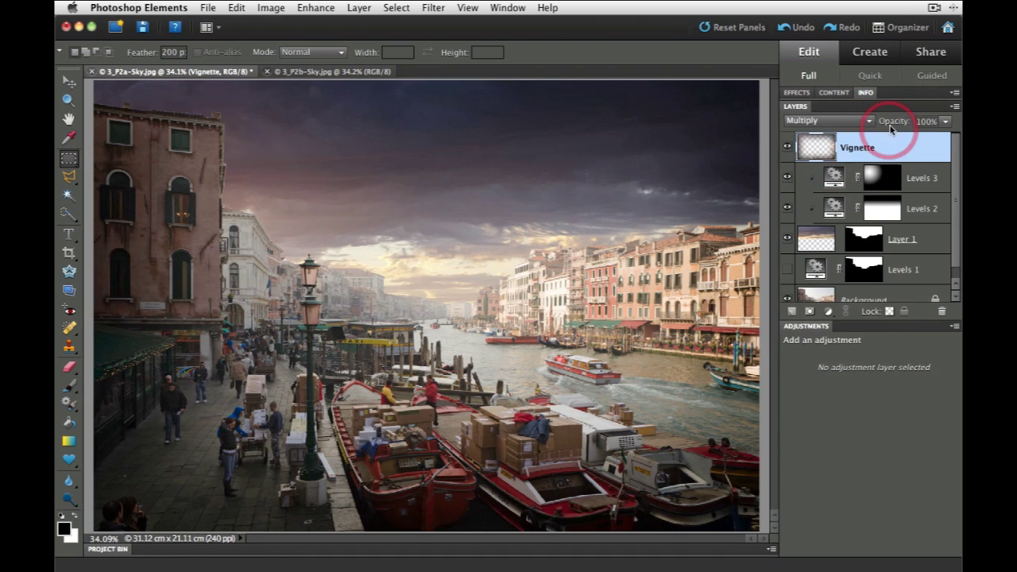
pyautogui.moveTo(889, 129); pyautogui.dragTo(864, 127)
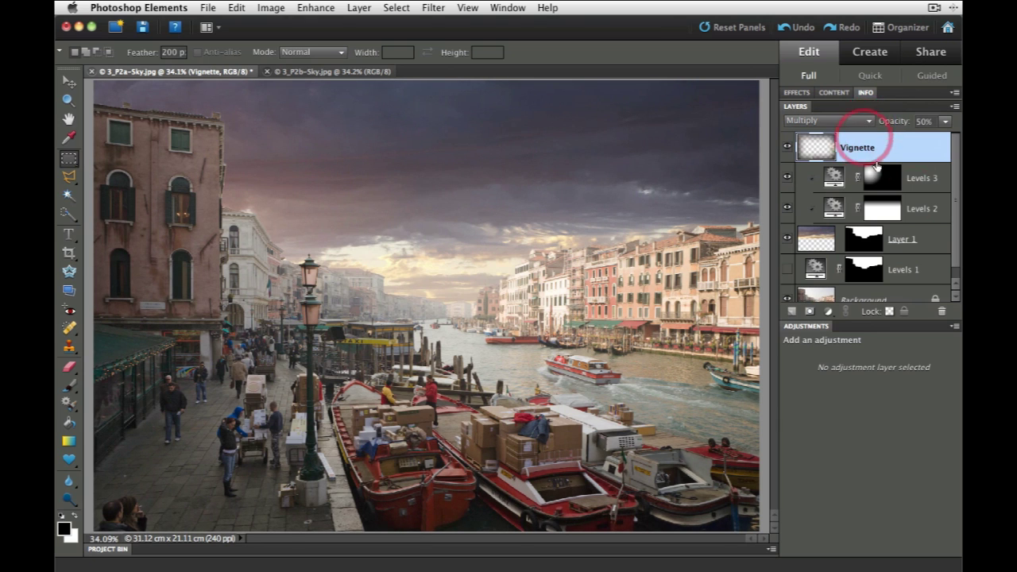
# Collapse the Adjustments panel, solo the Background layer to compare, then show all layers again.
pyautogui.click(802, 325)
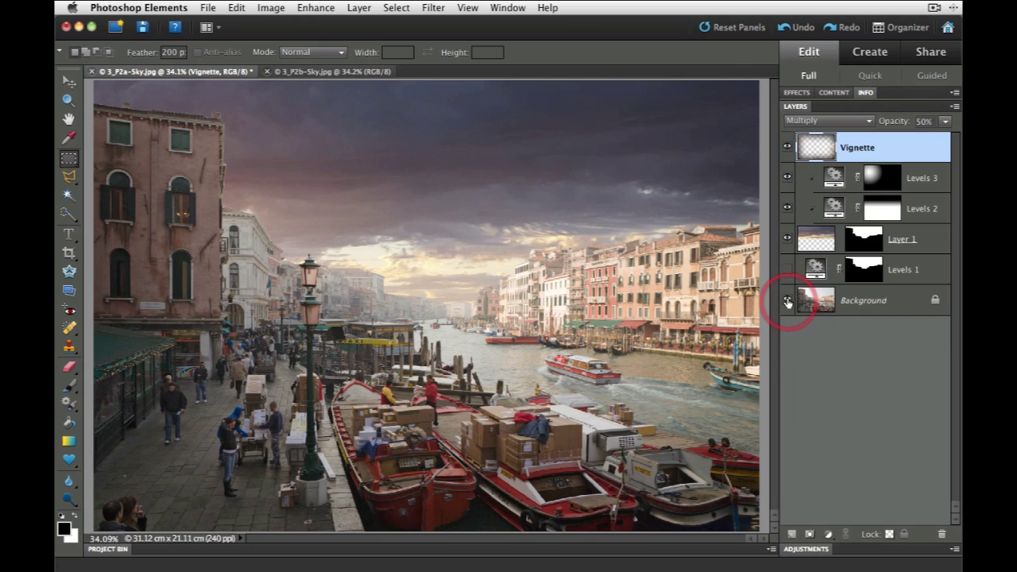
pyautogui.keyDown('alt'); pyautogui.click(786, 300); pyautogui.keyUp('alt')
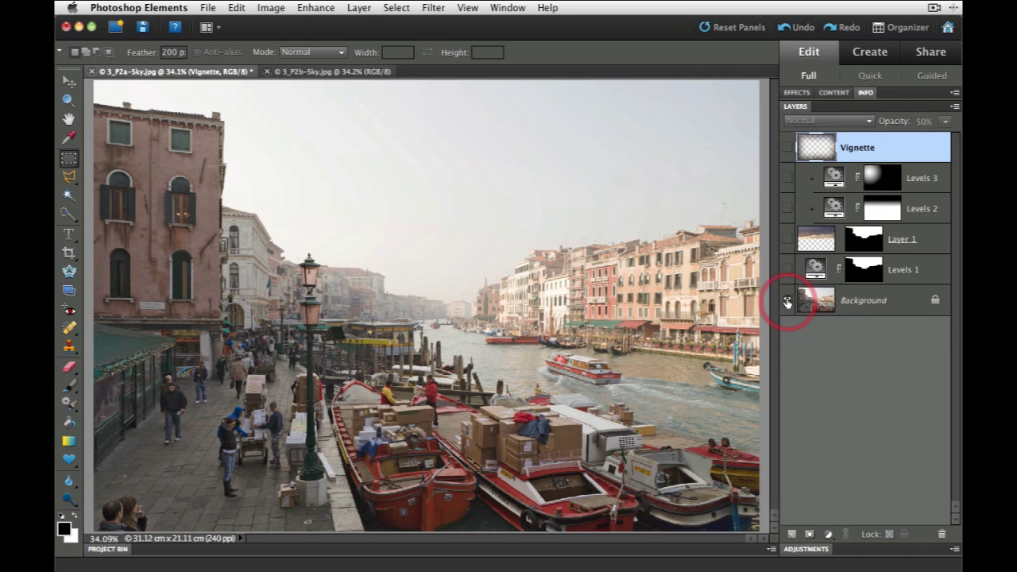
pyautogui.keyDown('alt'); pyautogui.click(786, 301); pyautogui.keyUp('alt')
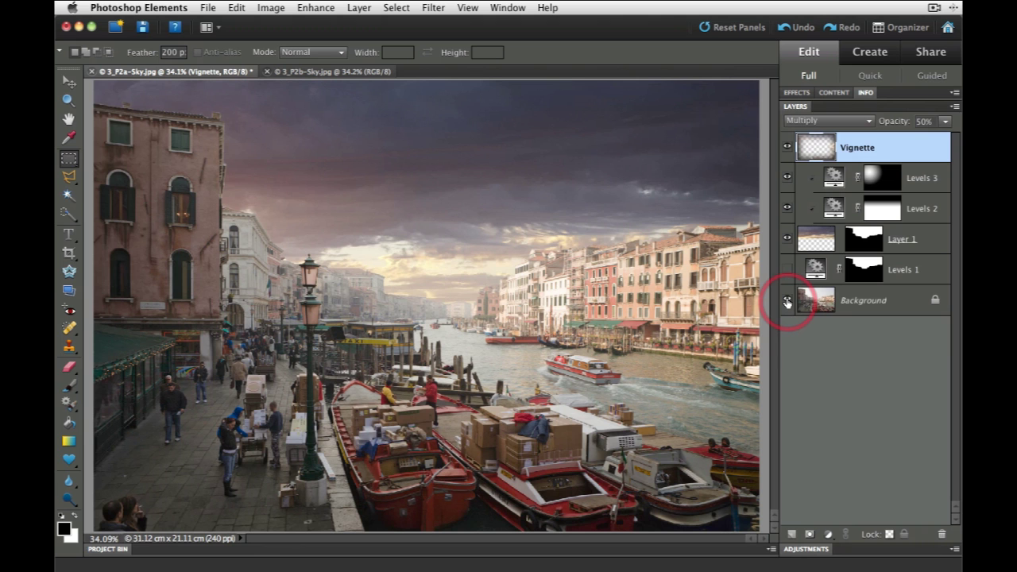